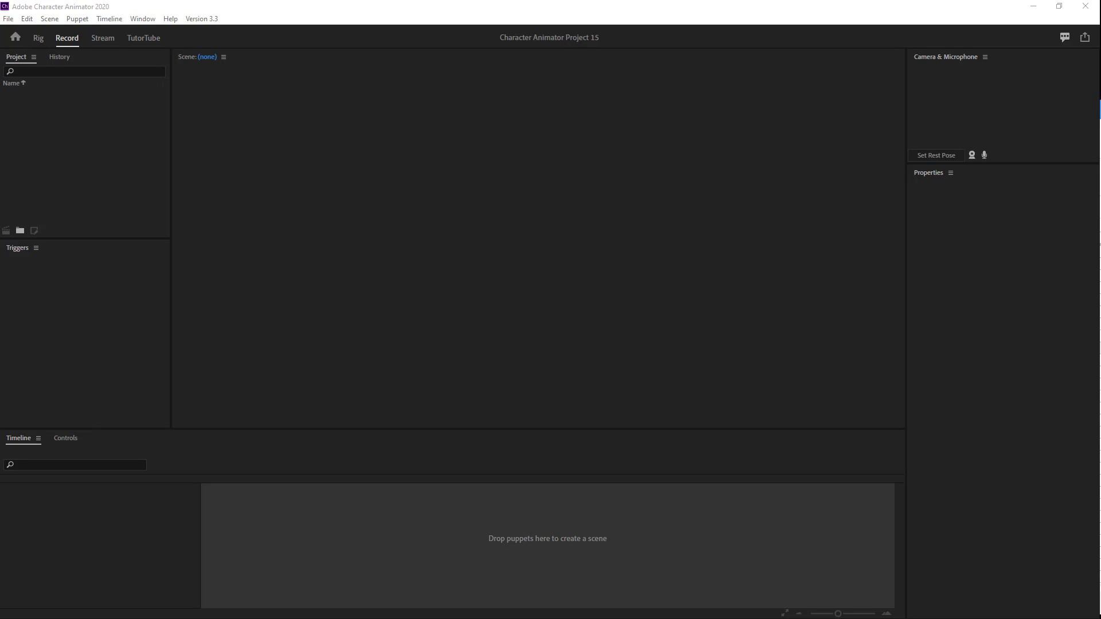
- Create a scene from the Chloe (Photoshop) example puppet and try moving its left arm
click(513, 170)
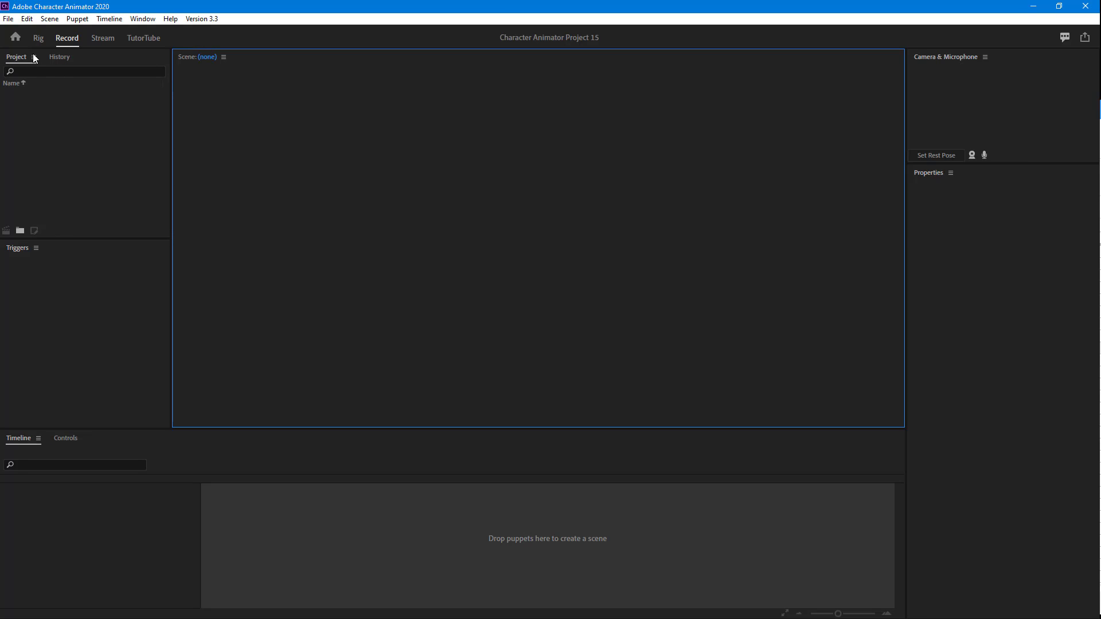
click(16, 38)
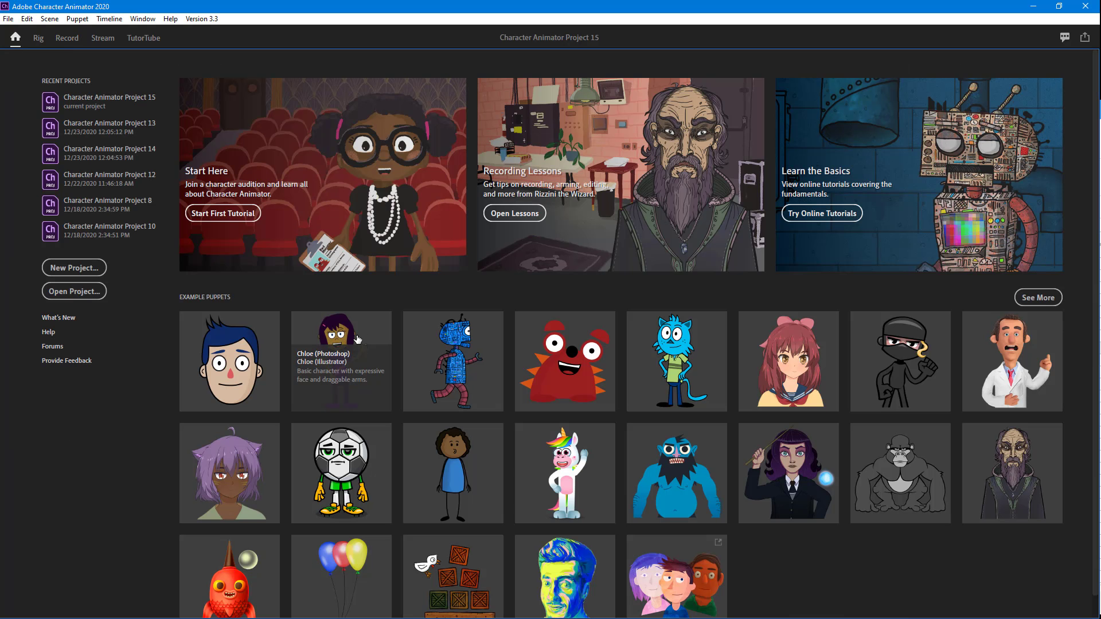
click(347, 353)
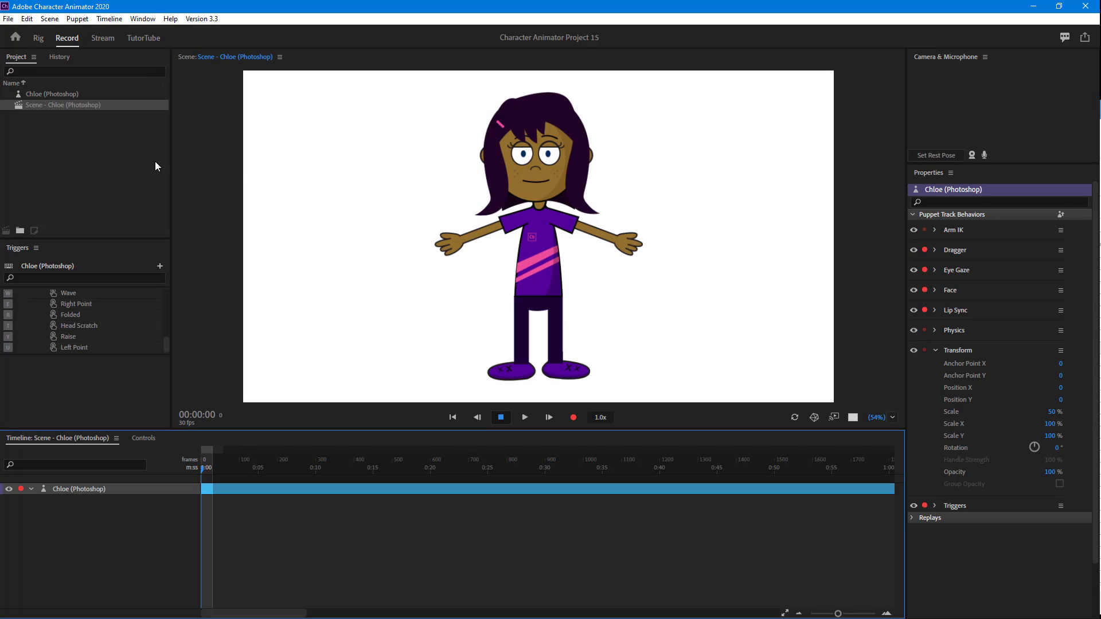
mouse_move(621, 242)
mouse_down()
mouse_move(533, 216)
mouse_move(601, 234)
mouse_move(589, 248)
mouse_move(619, 250)
mouse_up()
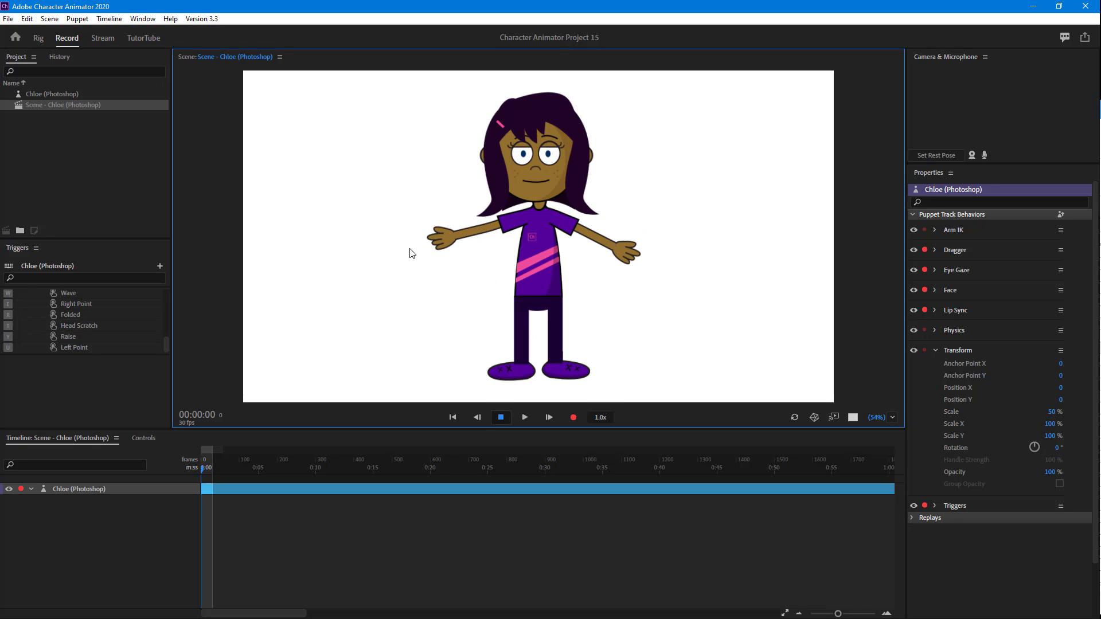
drag(637, 250, 637, 278)
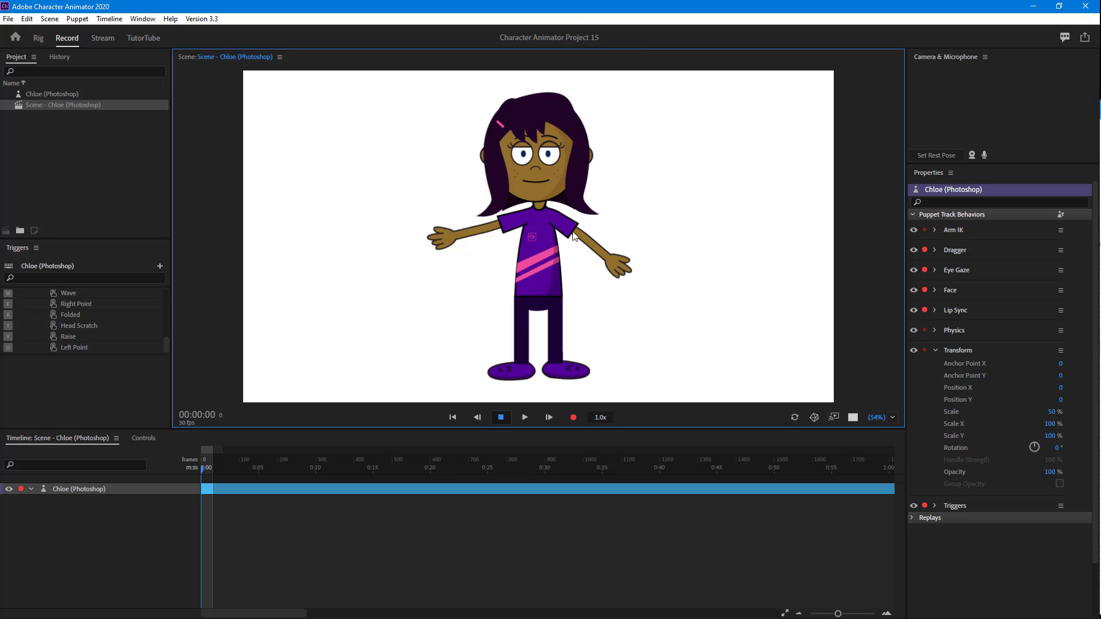
- Open the Chloe puppet for rigging and add the Motion Lines tag to the left arm's Left Hand handle
double_click(35, 93)
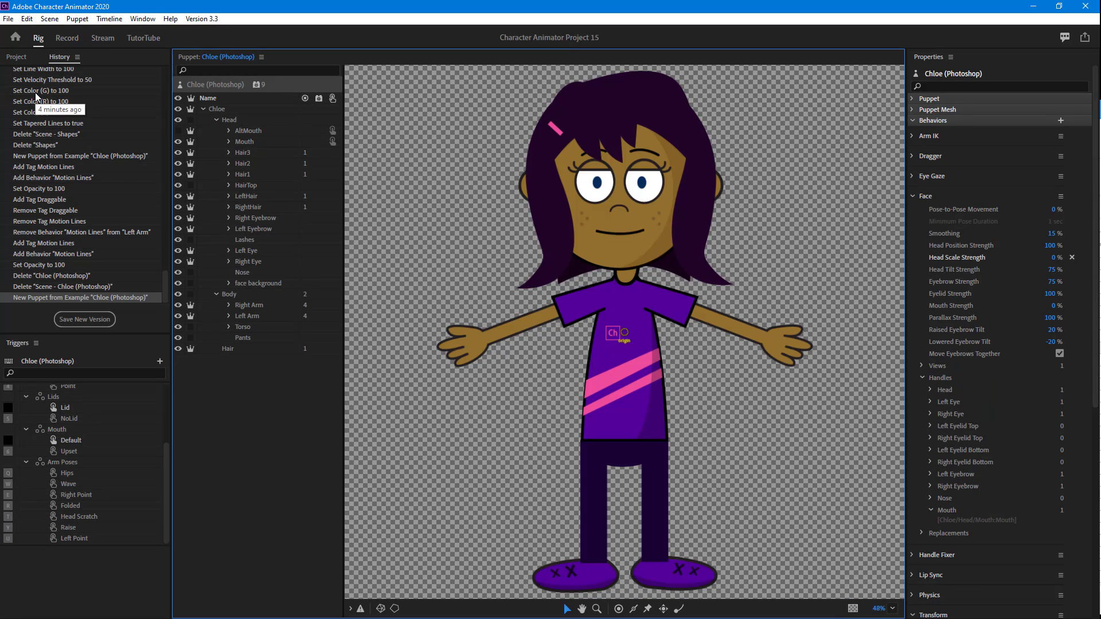
click(239, 317)
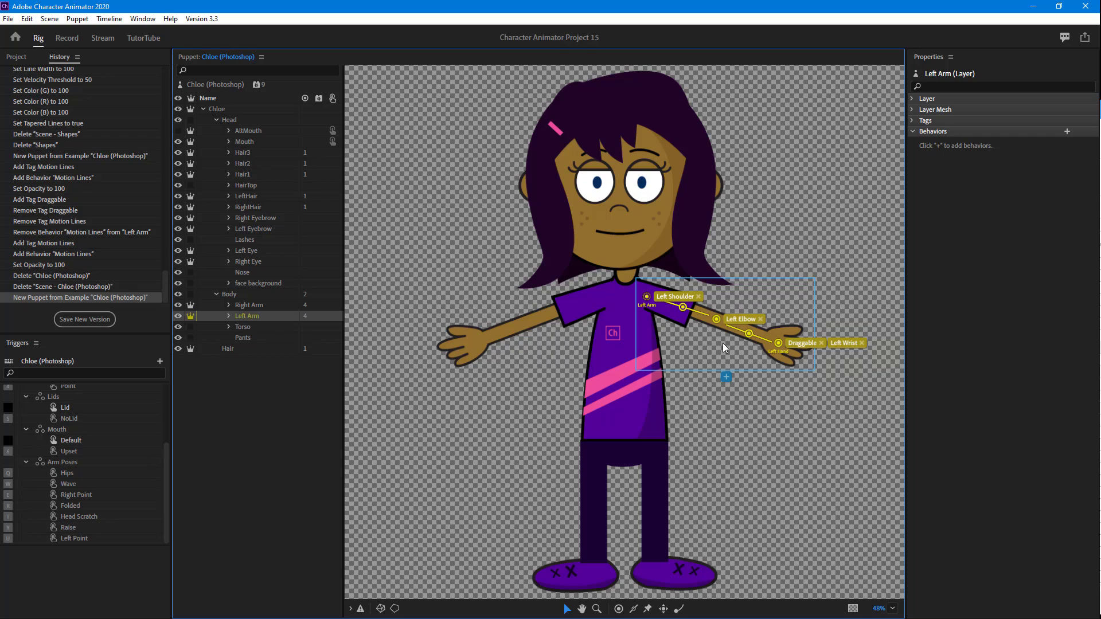
click(778, 343)
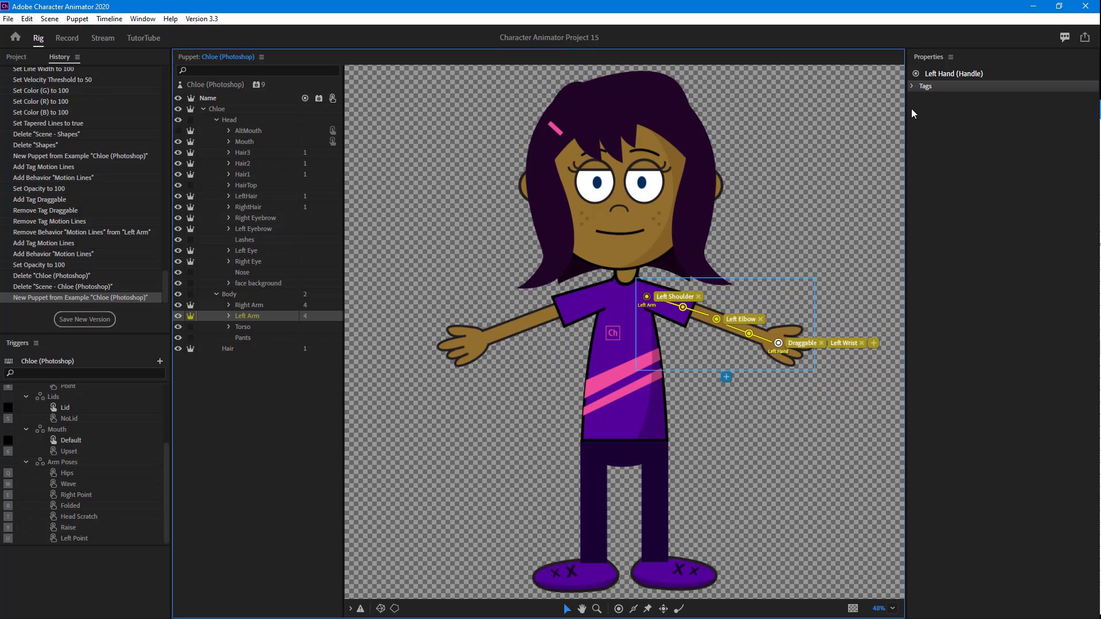
click(913, 86)
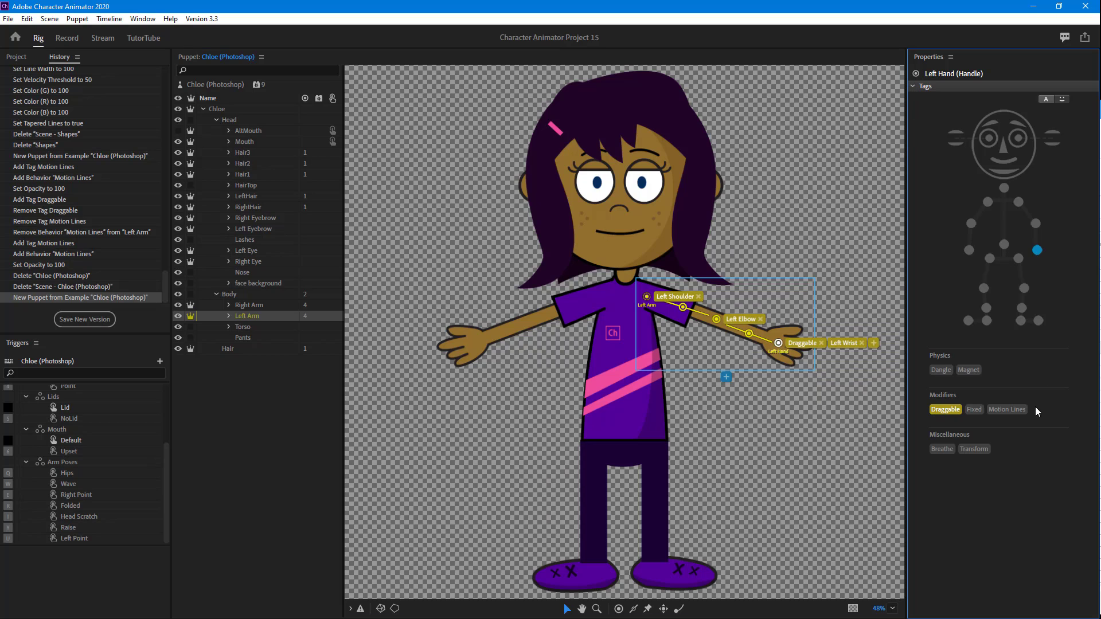
click(1008, 409)
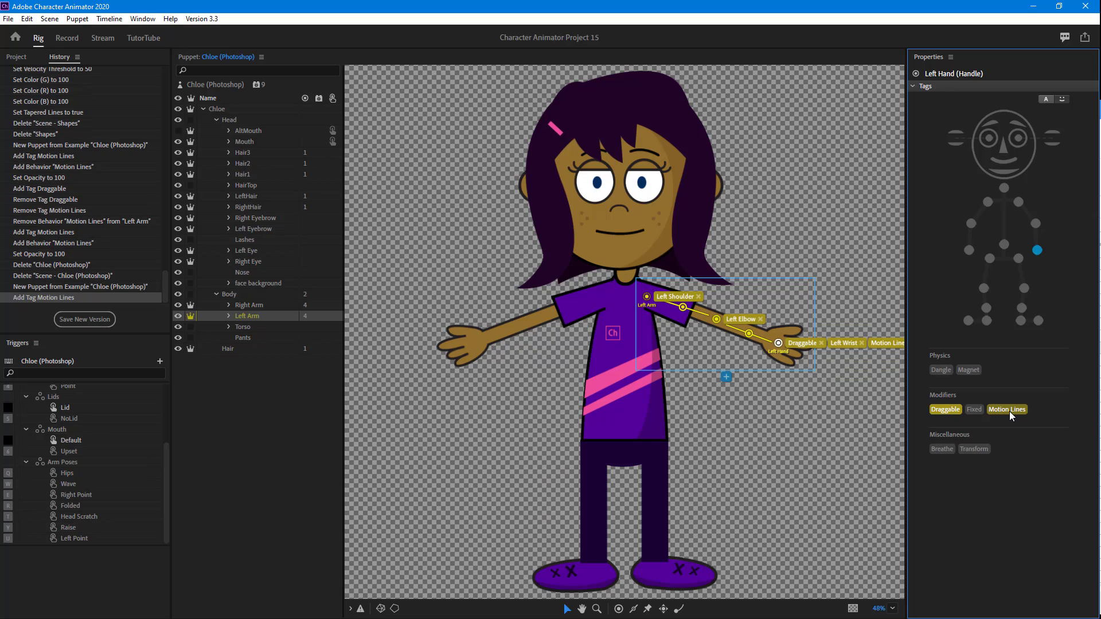
- Add the Motion Lines behavior to the Left Arm layer
click(238, 315)
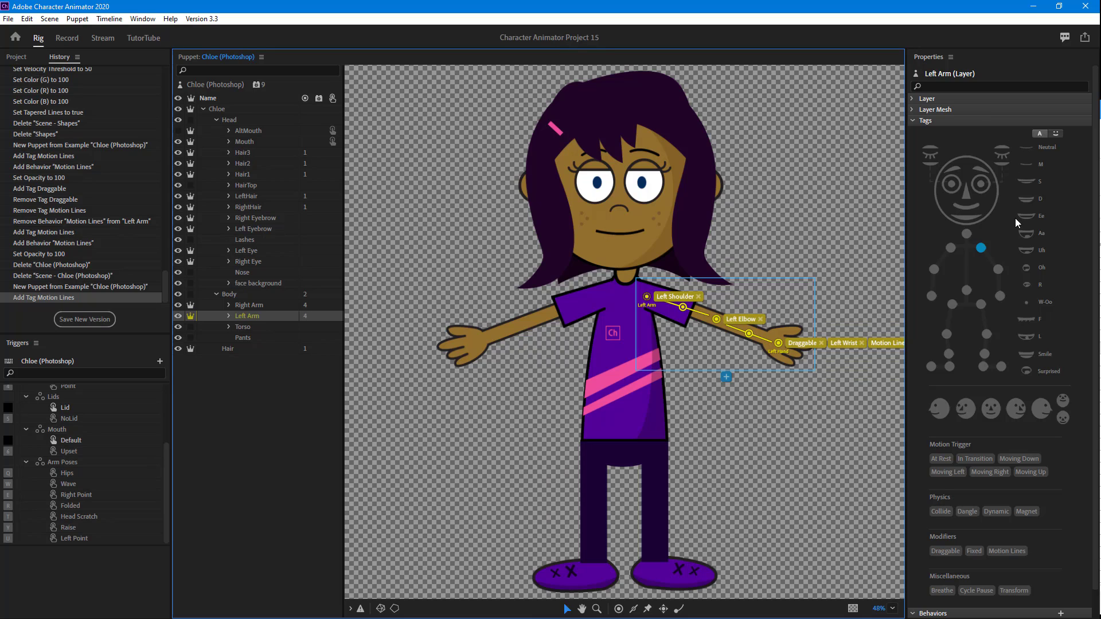
click(911, 122)
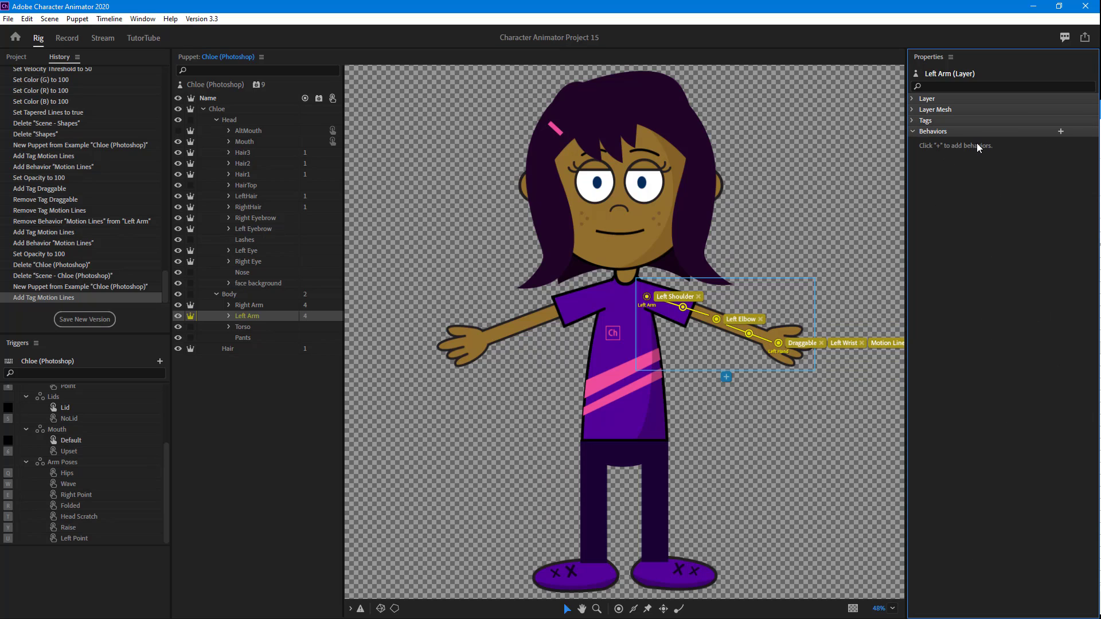
click(1061, 132)
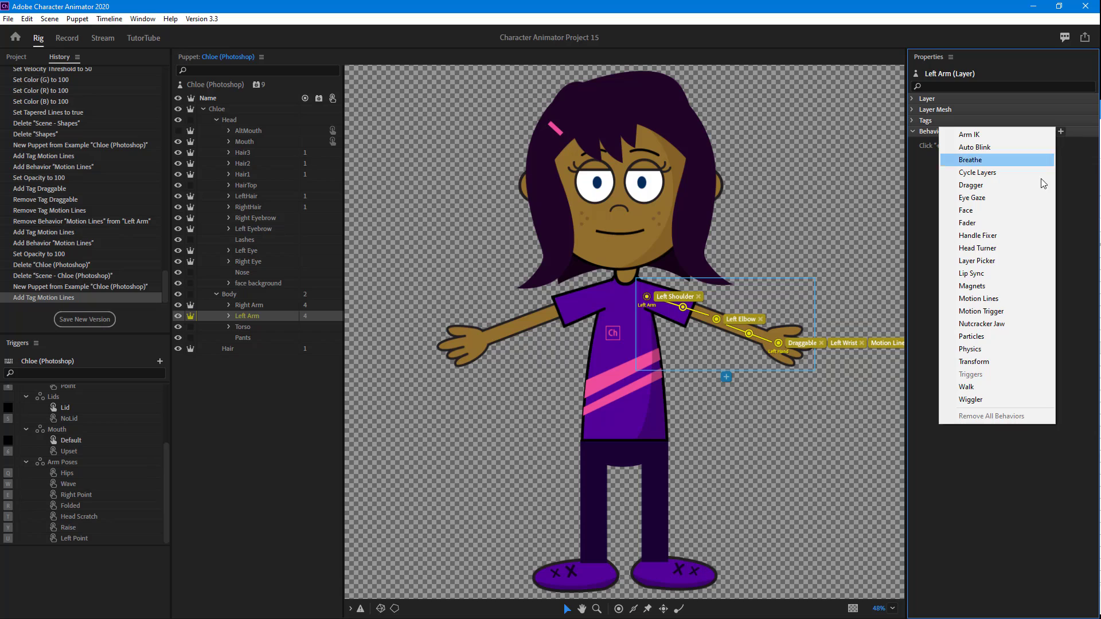
click(1002, 299)
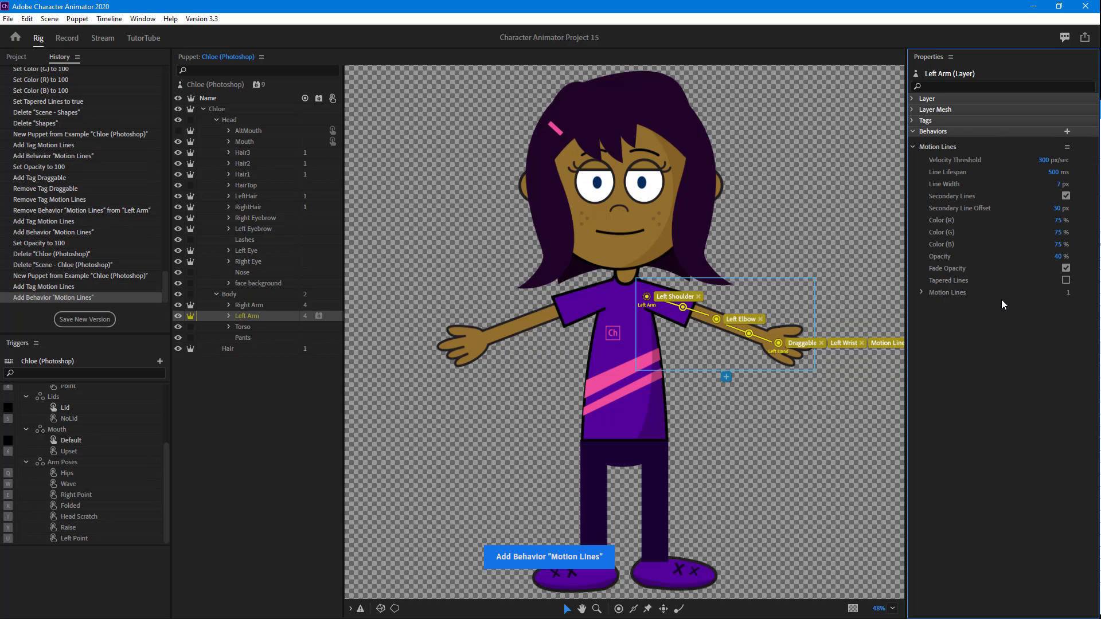
- Return to the recording scene and swing the puppet's arms to test the motion lines
click(68, 39)
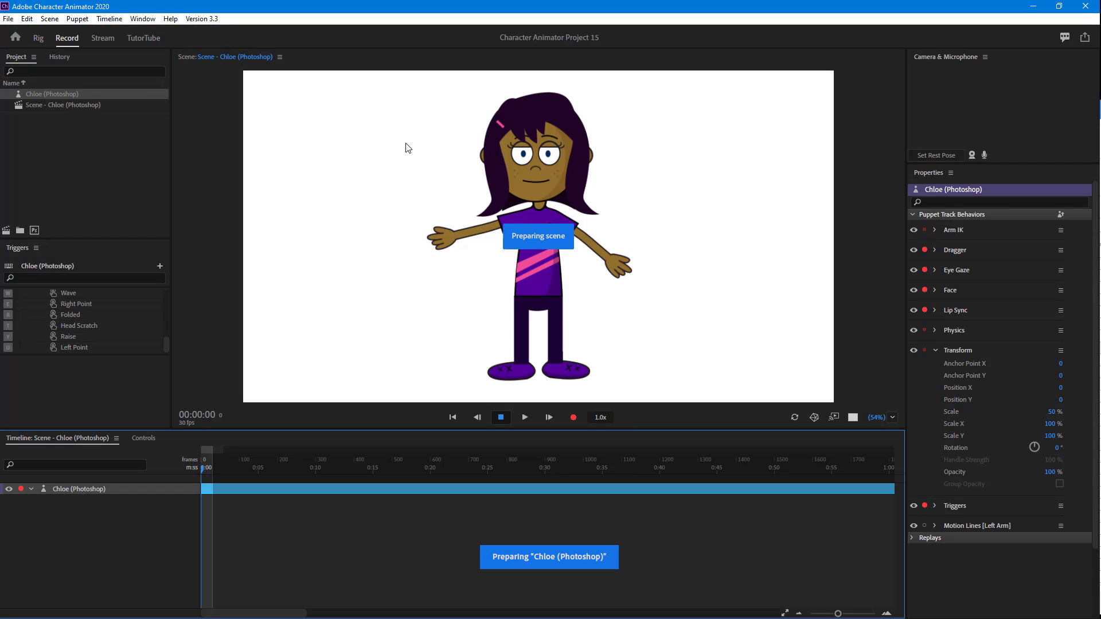
drag(620, 237, 711, 204)
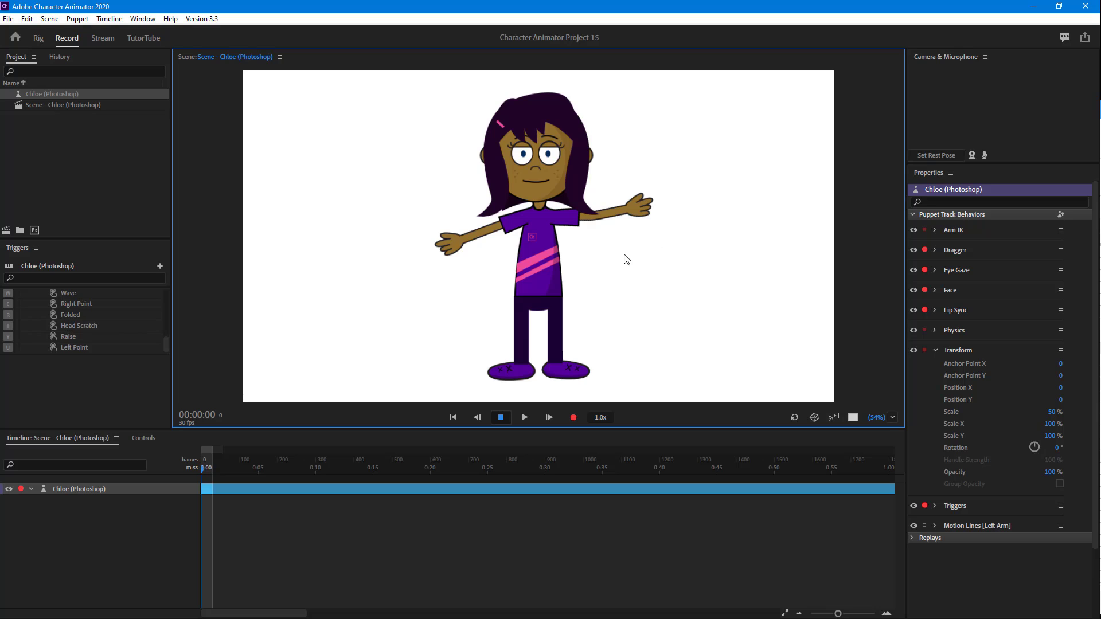
mouse_move(428, 241)
mouse_down()
mouse_move(447, 178)
mouse_move(433, 247)
mouse_move(435, 191)
mouse_move(435, 278)
mouse_move(432, 245)
mouse_up()
drag(631, 209, 634, 263)
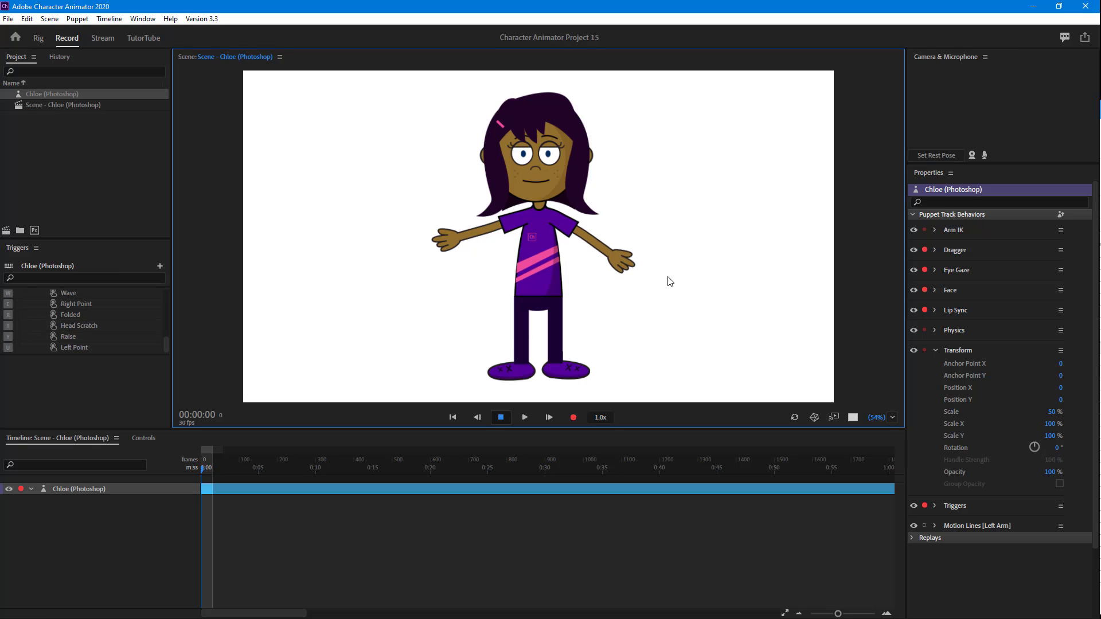
- Show the left arm's Motion Lines settings, set the opacity to 100%, and swing the arm to check the lines
click(935, 527)
scroll(955, 504, down, 3)
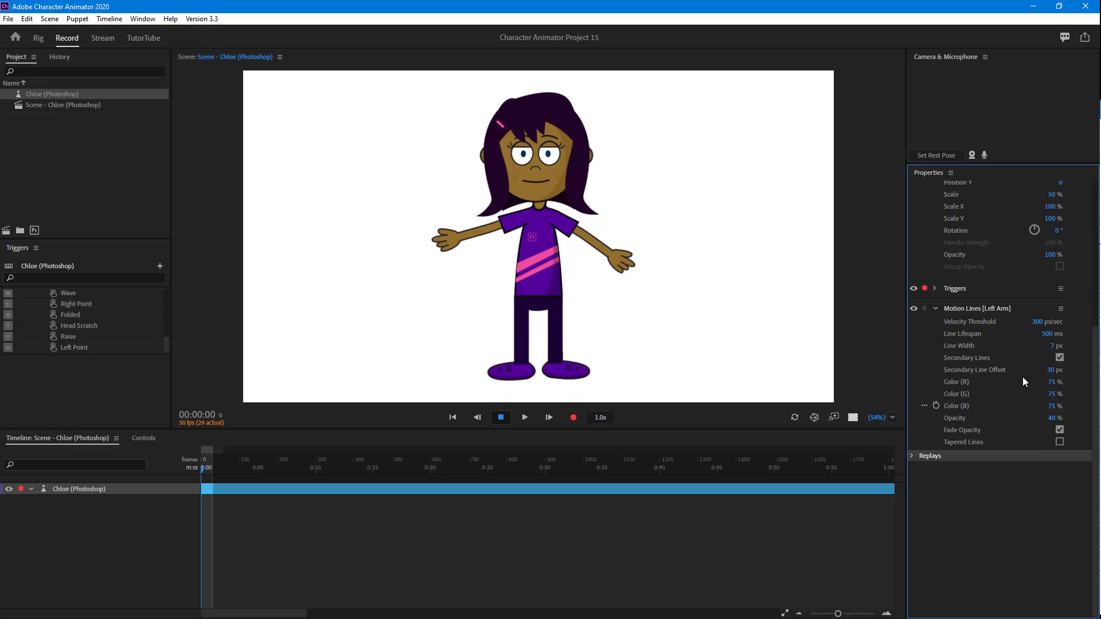
drag(634, 266, 611, 273)
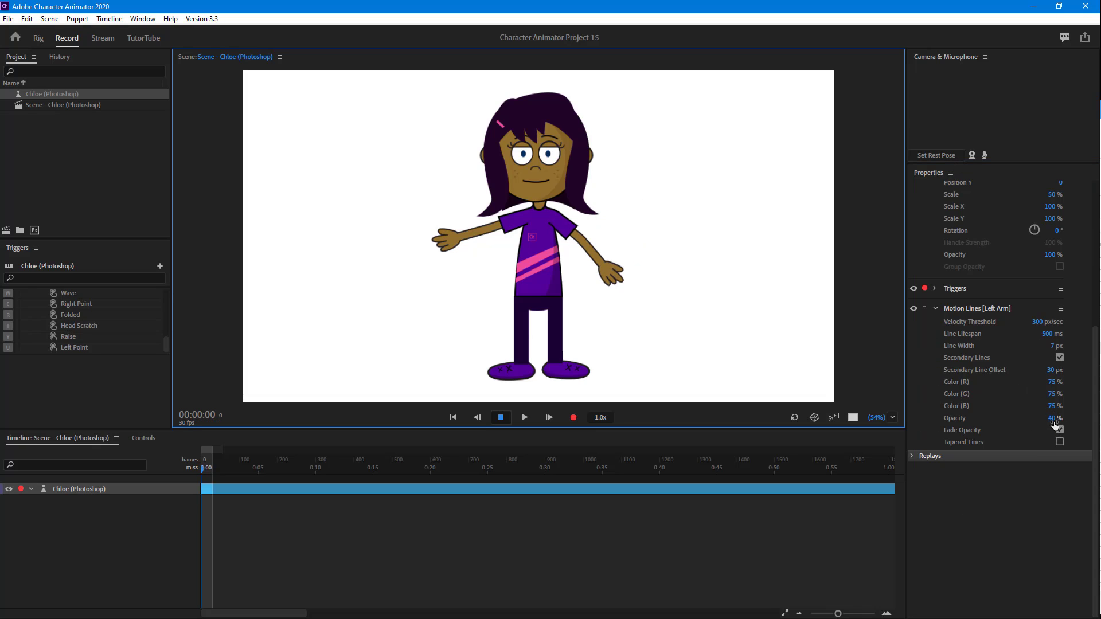
drag(1053, 418, 1062, 420)
drag(617, 261, 644, 241)
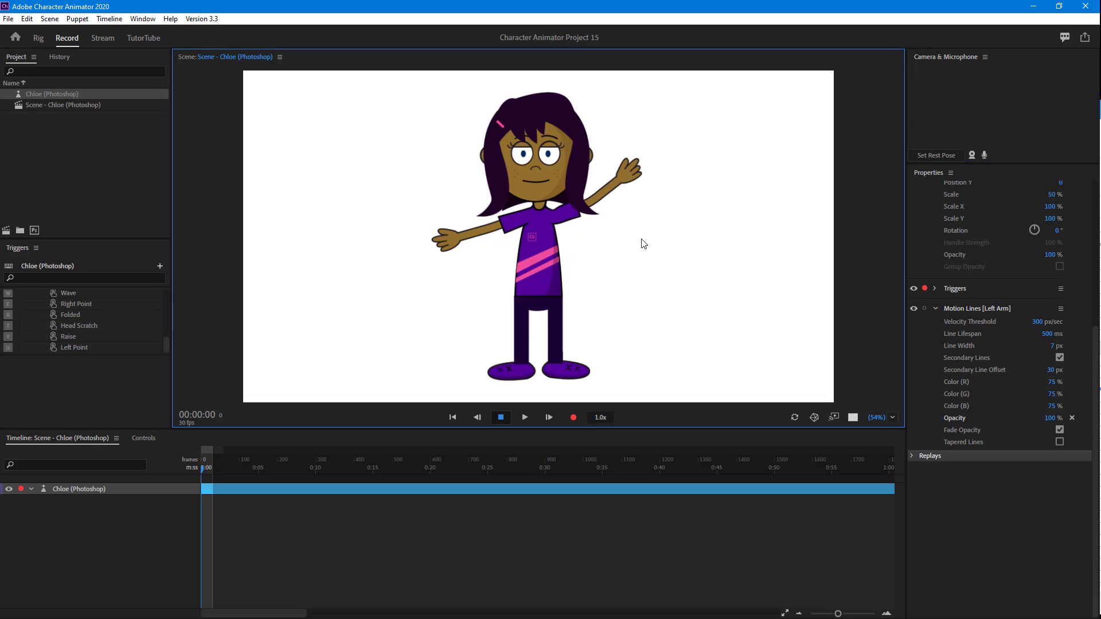
drag(744, 152, 779, 152)
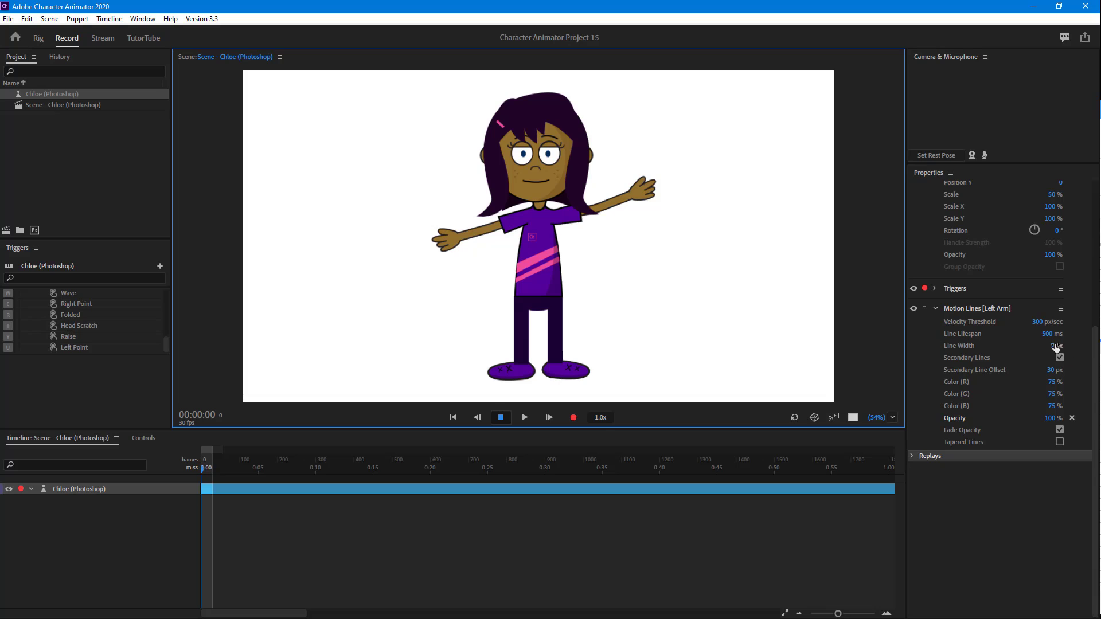
- Try a line width of 37 px and a velocity threshold of 90 px/sec, swinging the left arm after each change
drag(1063, 350, 1081, 349)
drag(651, 191, 652, 317)
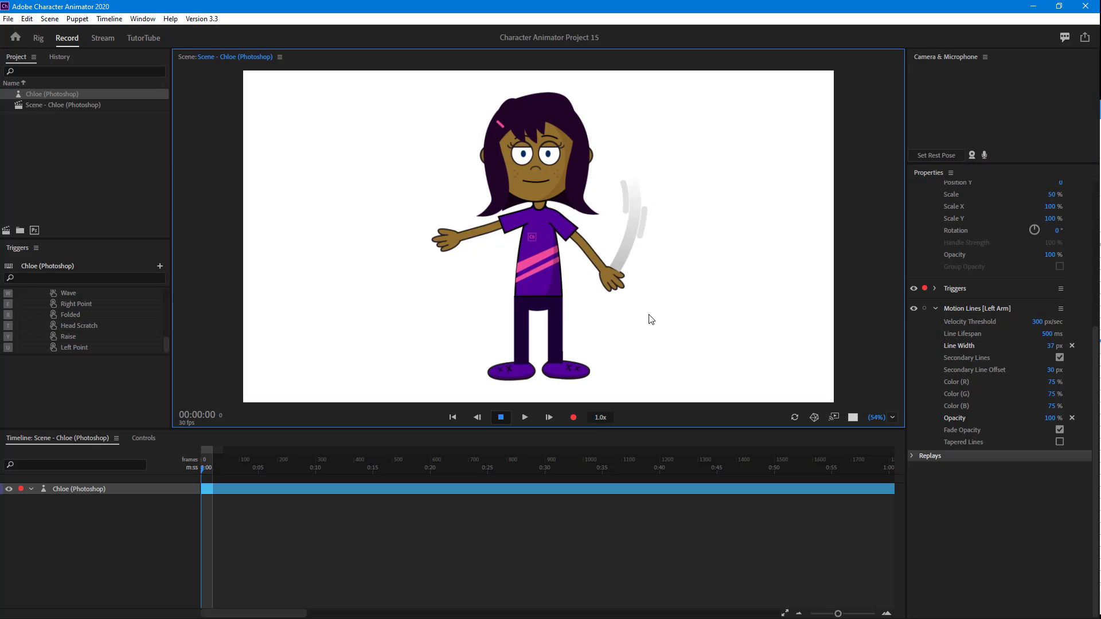
drag(1042, 326, 929, 329)
drag(598, 282, 669, 280)
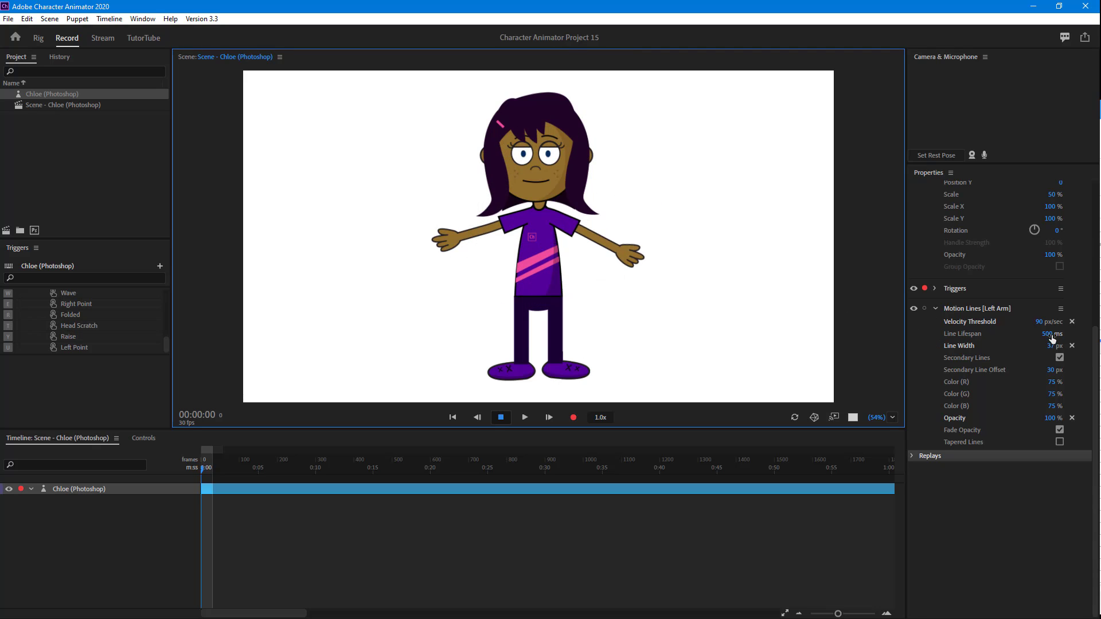
- Try motion line lifespans of 867 ms, 101 ms and 1,237 ms, swinging the left arm to compare them
mouse_move(1053, 339)
mouse_down()
mouse_move(1080, 337)
mouse_move(1071, 334)
mouse_up()
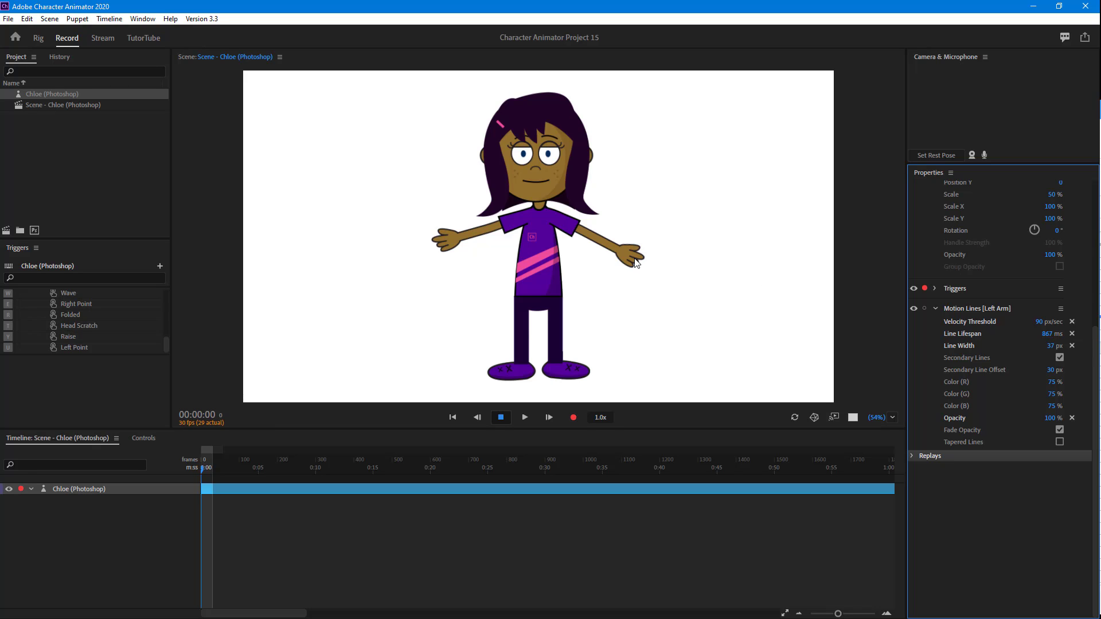
mouse_move(635, 261)
mouse_down()
mouse_move(411, 273)
mouse_move(660, 201)
mouse_move(769, 325)
mouse_move(561, 208)
mouse_move(566, 300)
mouse_move(693, 179)
mouse_move(585, 357)
mouse_move(625, 252)
mouse_up()
drag(1049, 334, 712, 335)
drag(391, 323, 392, 322)
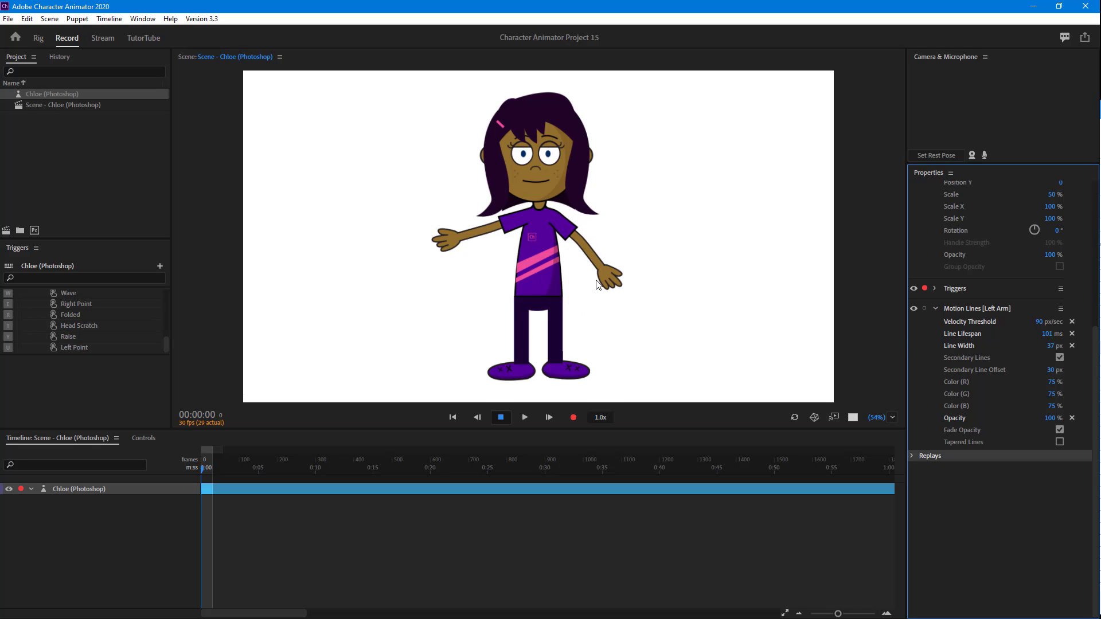
mouse_move(601, 280)
mouse_down()
mouse_move(636, 179)
mouse_move(625, 174)
mouse_move(609, 261)
mouse_up()
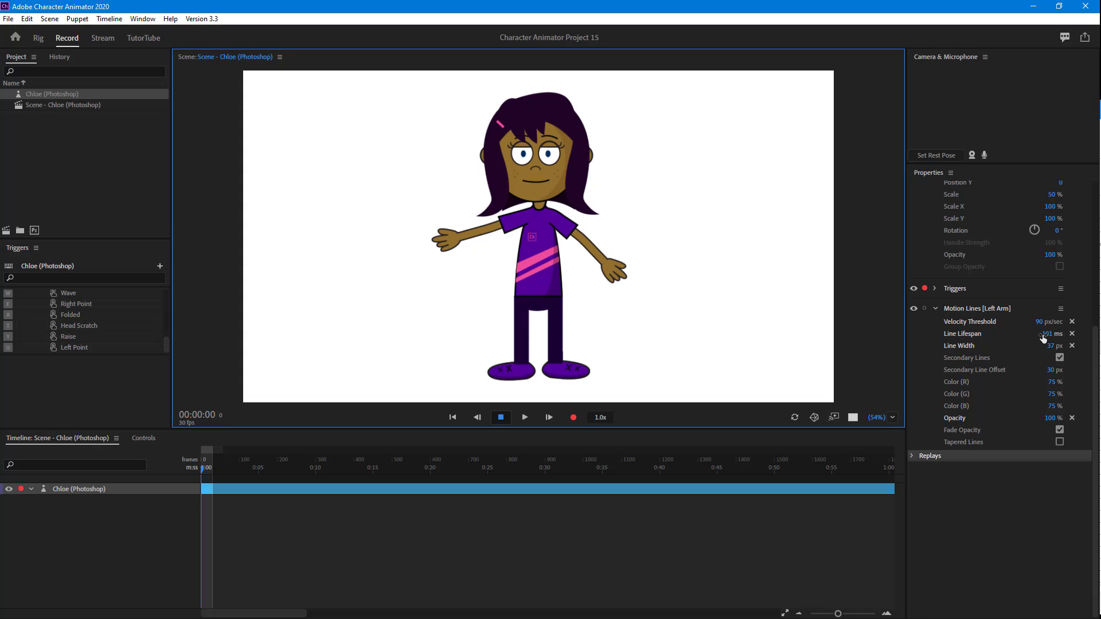
drag(1043, 338, 1090, 338)
drag(606, 266, 682, 305)
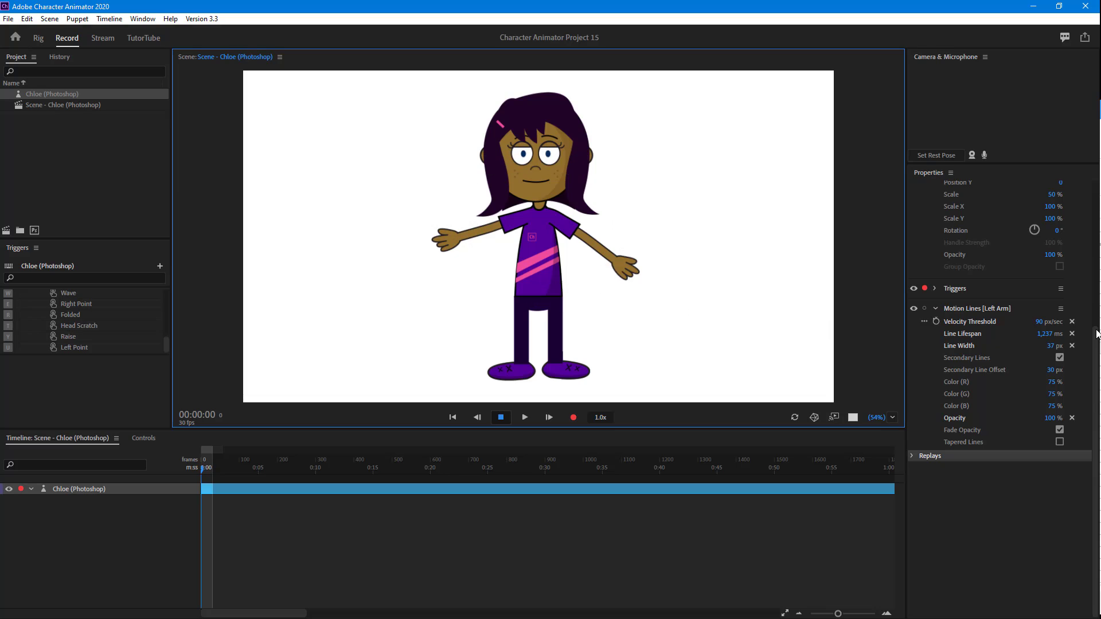
- Set the motion lines' lifespan to 200 ms and their velocity threshold to 100 px/sec
click(1047, 335)
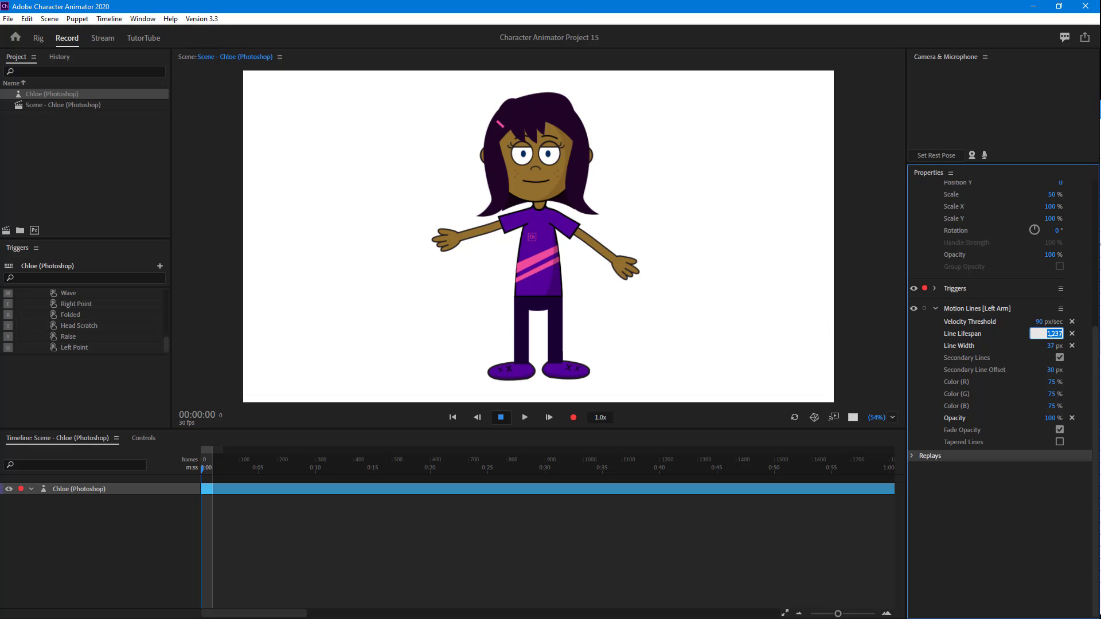
text(200)
key(Return)
text(1)
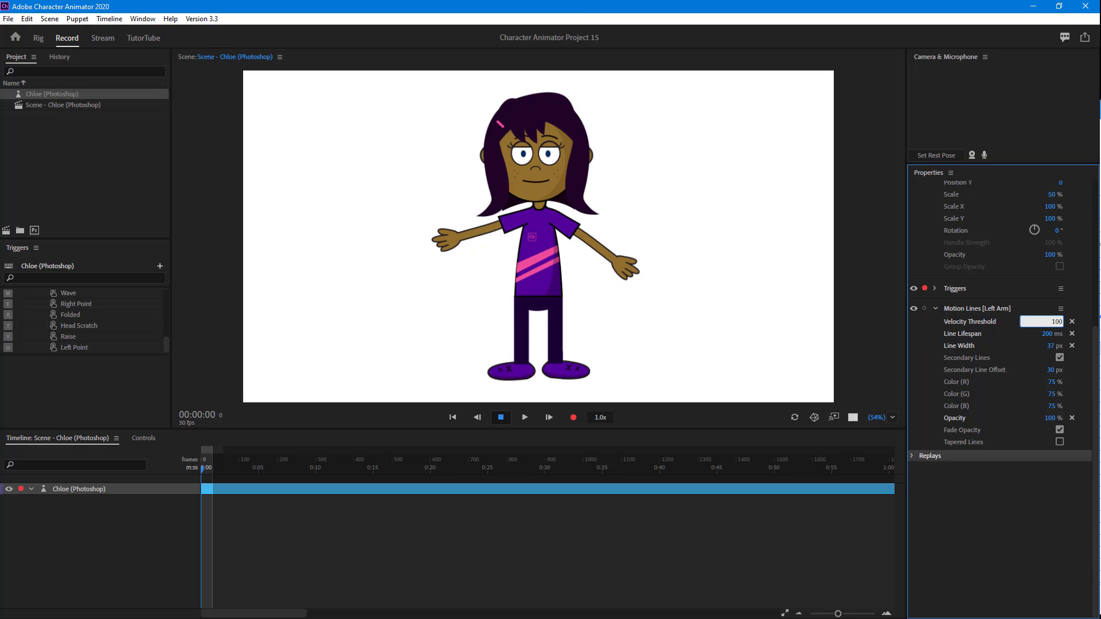
key(Return)
- Set the motion line width to 50 px and swing the left arm to check it
click(1053, 346)
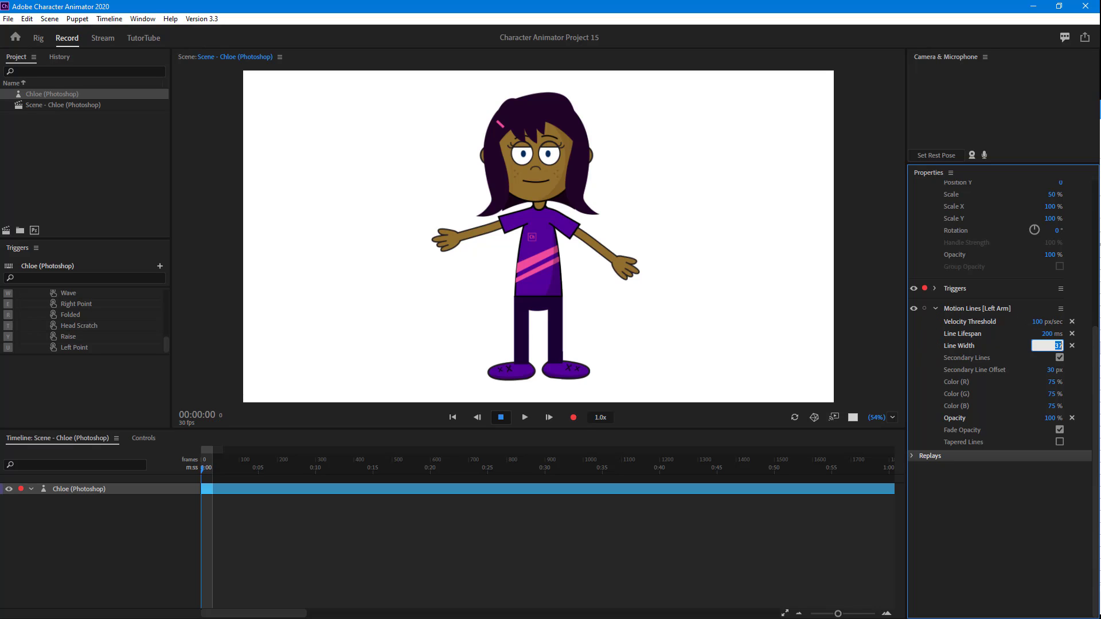
key(Return)
mouse_move(619, 270)
mouse_down()
mouse_move(577, 141)
mouse_move(597, 135)
mouse_move(671, 305)
mouse_up()
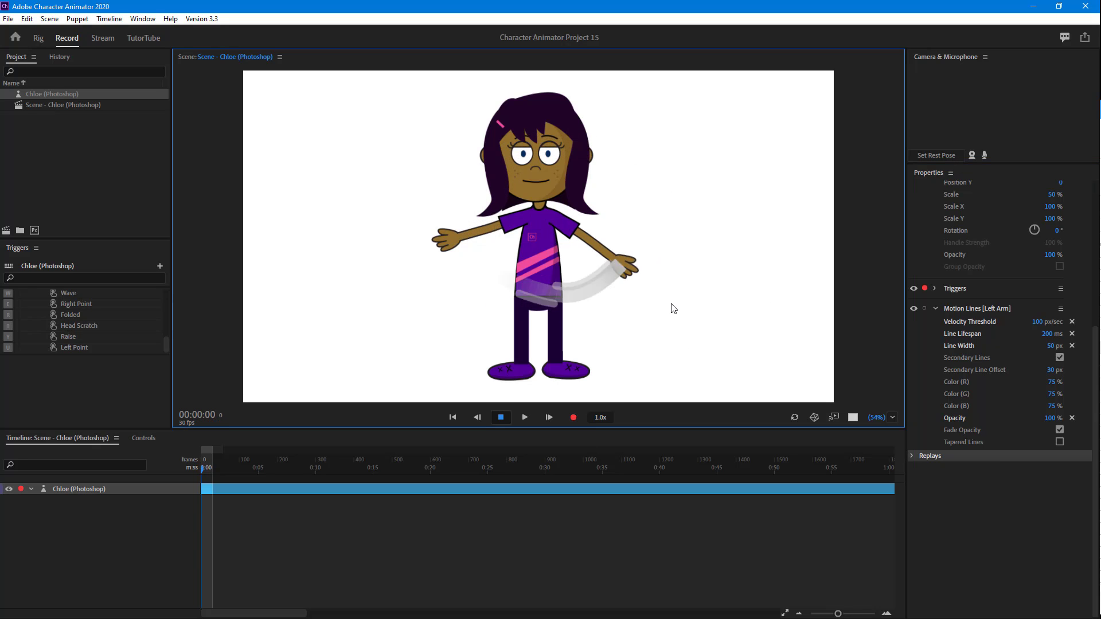
- Try a secondary line offset of 100 px with an arm swing, and reduce the offset to 60 px
click(1055, 370)
text(100)
key(Return)
drag(644, 272, 721, 253)
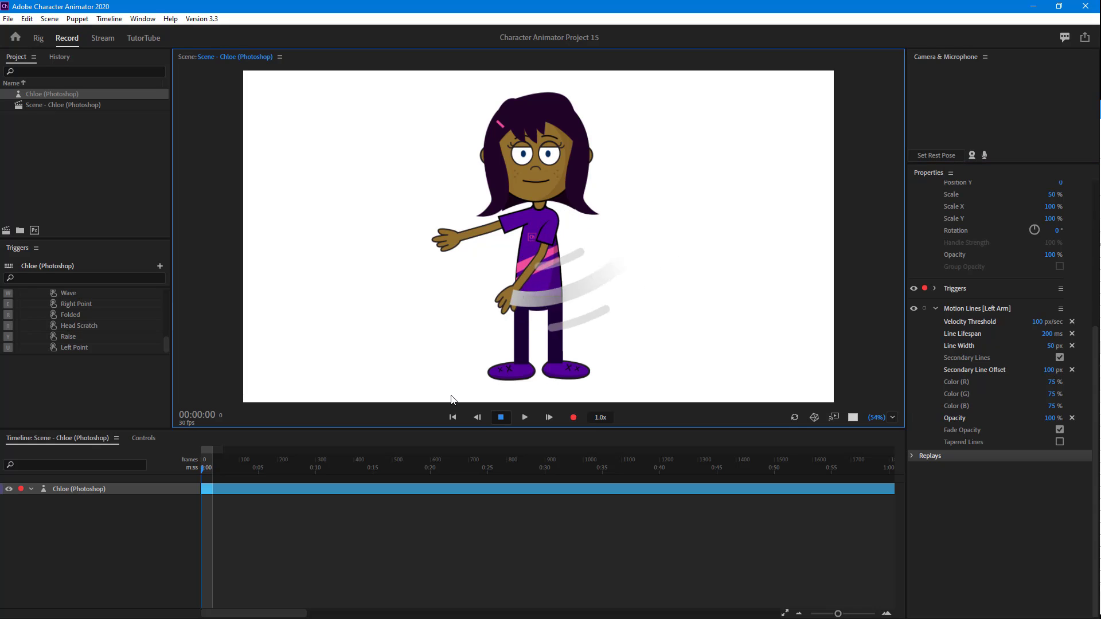
drag(1055, 370, 1032, 375)
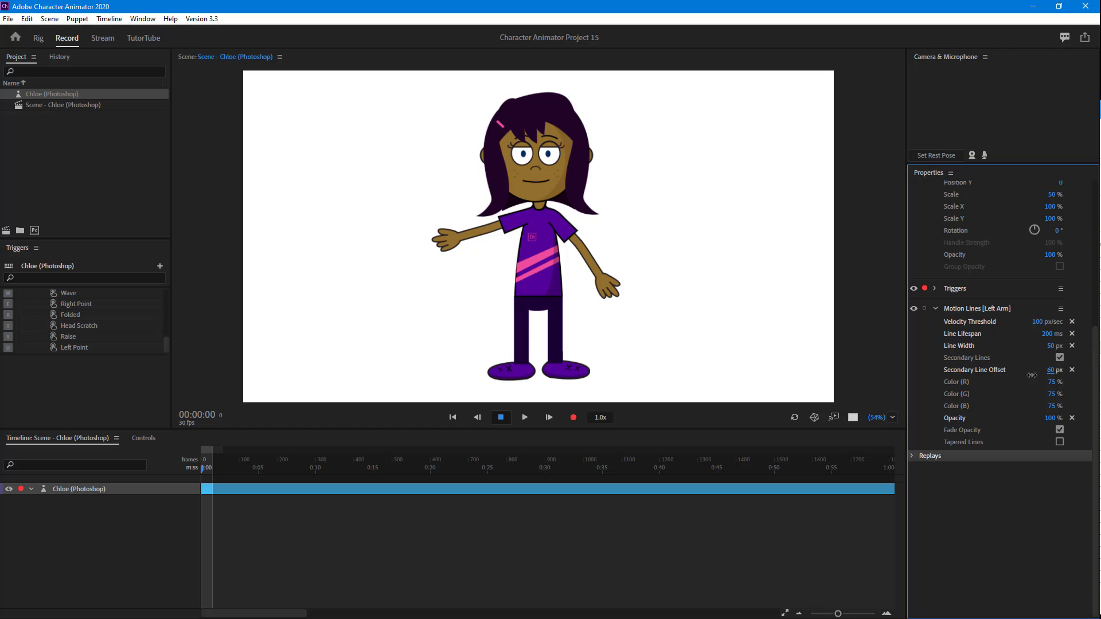
- Set the secondary line offset to 50 px and turn off secondary lines, swinging the left arm after each change
click(1048, 371)
text(50)
key(Return)
drag(625, 277, 679, 209)
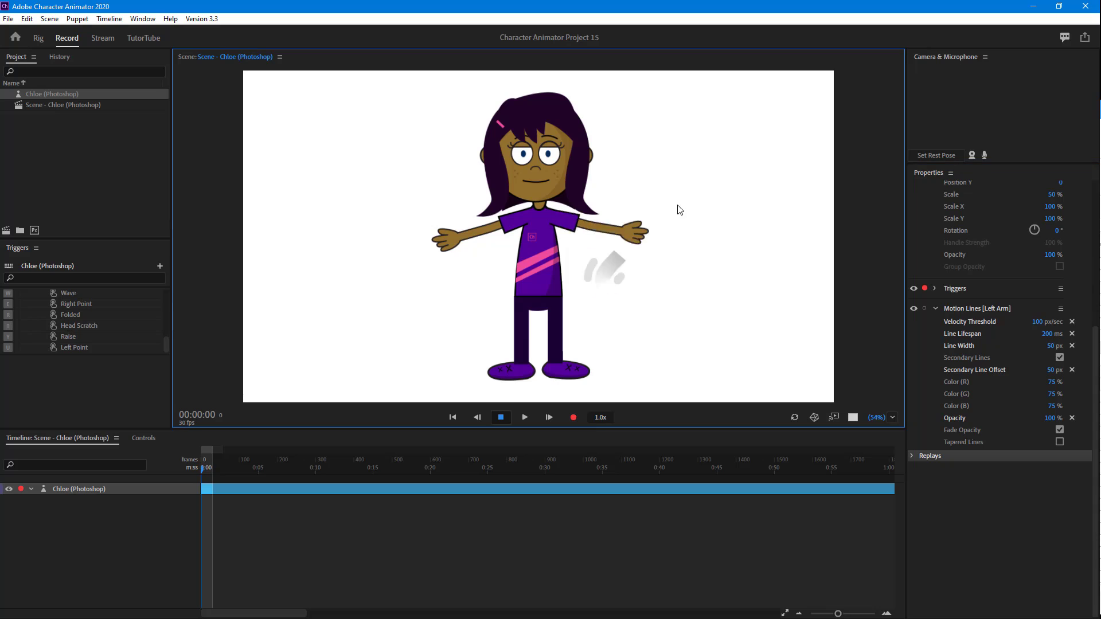
click(1059, 357)
mouse_move(626, 258)
mouse_down()
mouse_move(701, 189)
mouse_move(664, 290)
mouse_move(582, 359)
mouse_move(623, 276)
mouse_up()
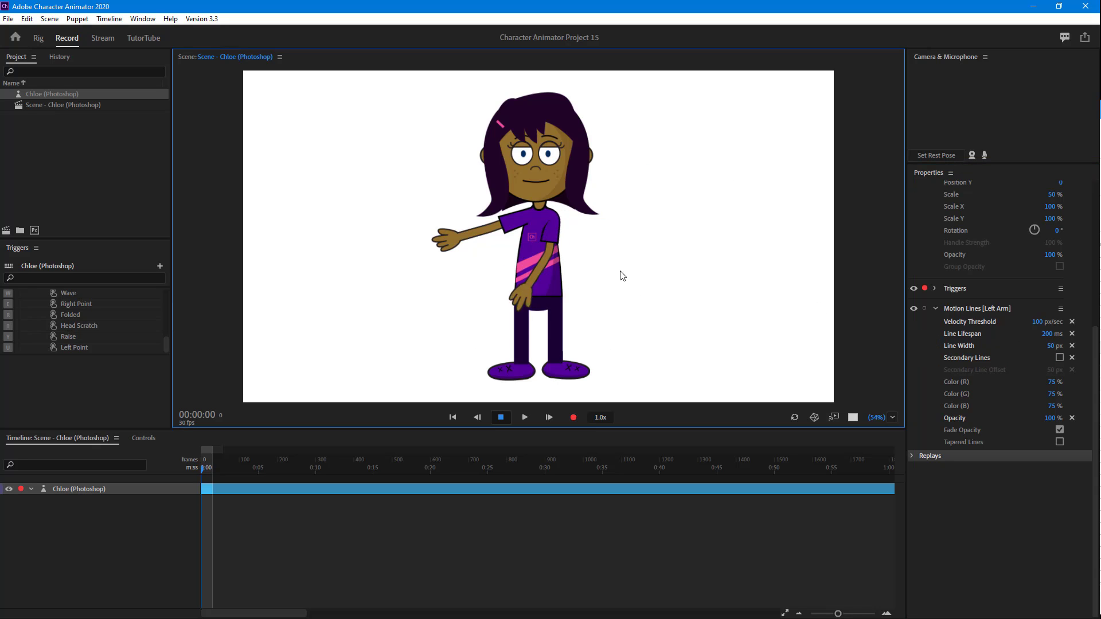
- Turn secondary lines back on and try a red color value of 0%, swinging the left arm after each change
click(1059, 357)
drag(632, 223, 622, 253)
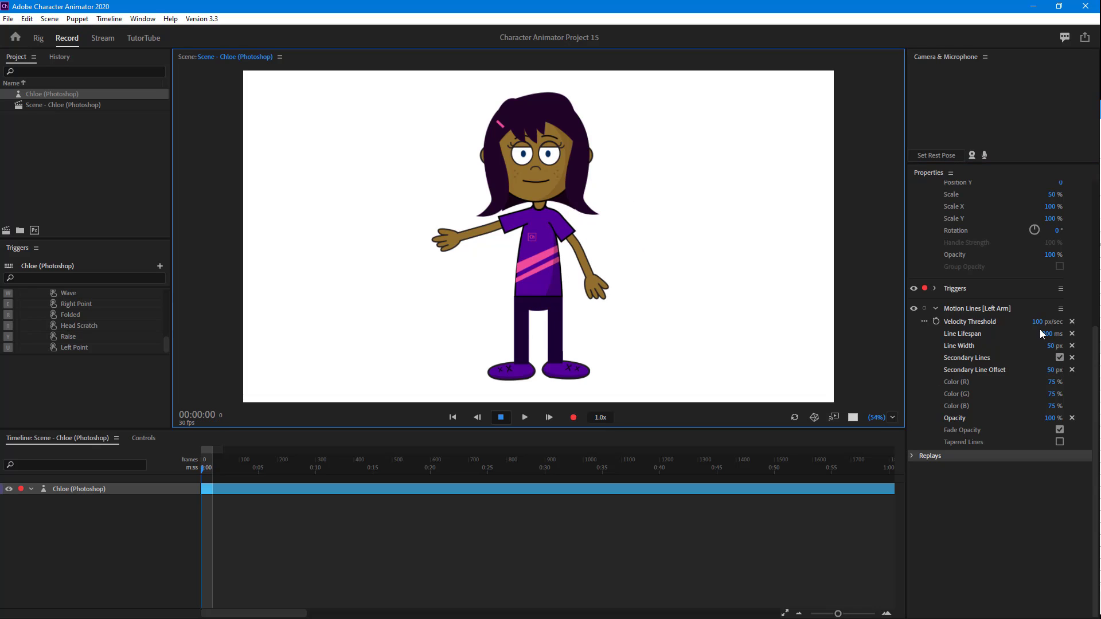
drag(1053, 384, 940, 390)
drag(590, 284, 605, 348)
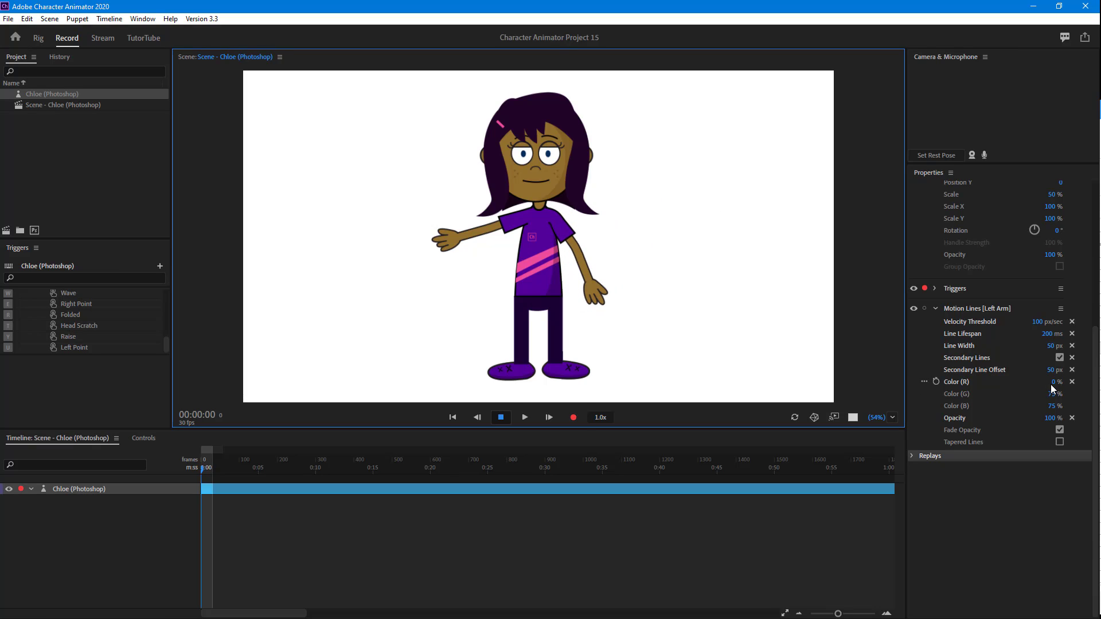
- Try red color values of 100% and 80% for the motion lines, swinging the left arm after each change
drag(1053, 384, 1100, 383)
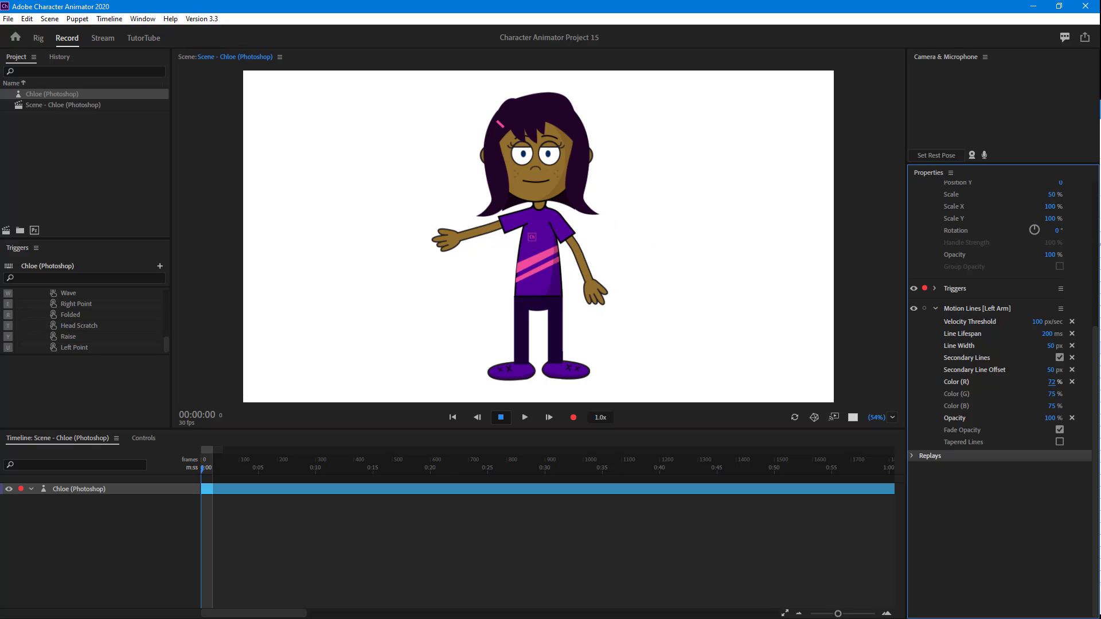
drag(597, 286, 699, 220)
click(1054, 381)
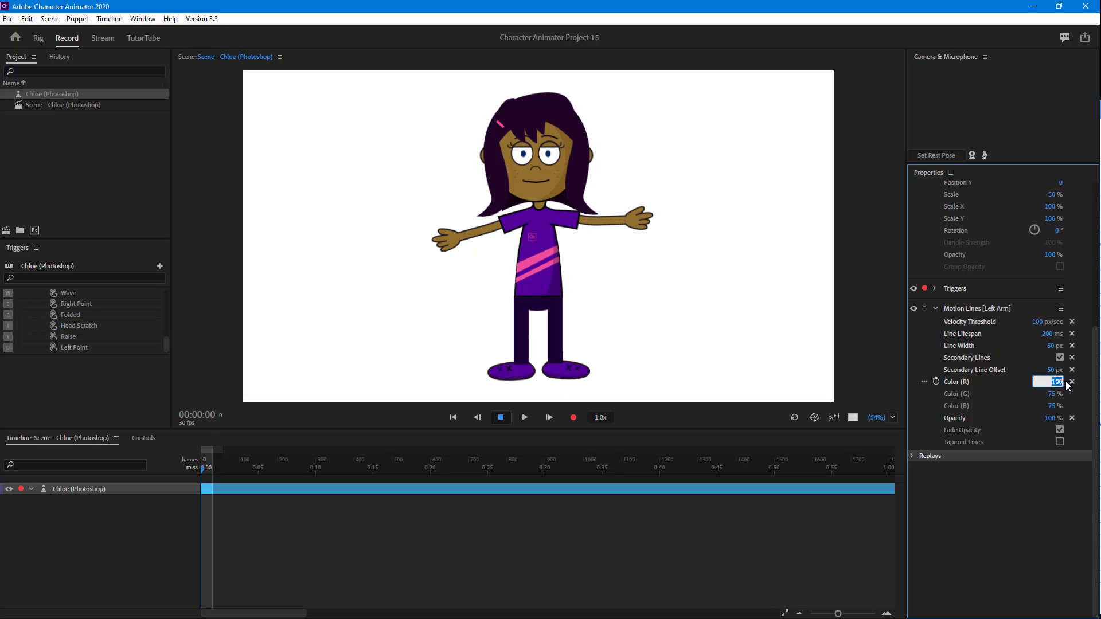
key(Return)
drag(643, 232, 609, 342)
- Try a secondary line offset of 90 px and swing the left arm to check it
click(1056, 370)
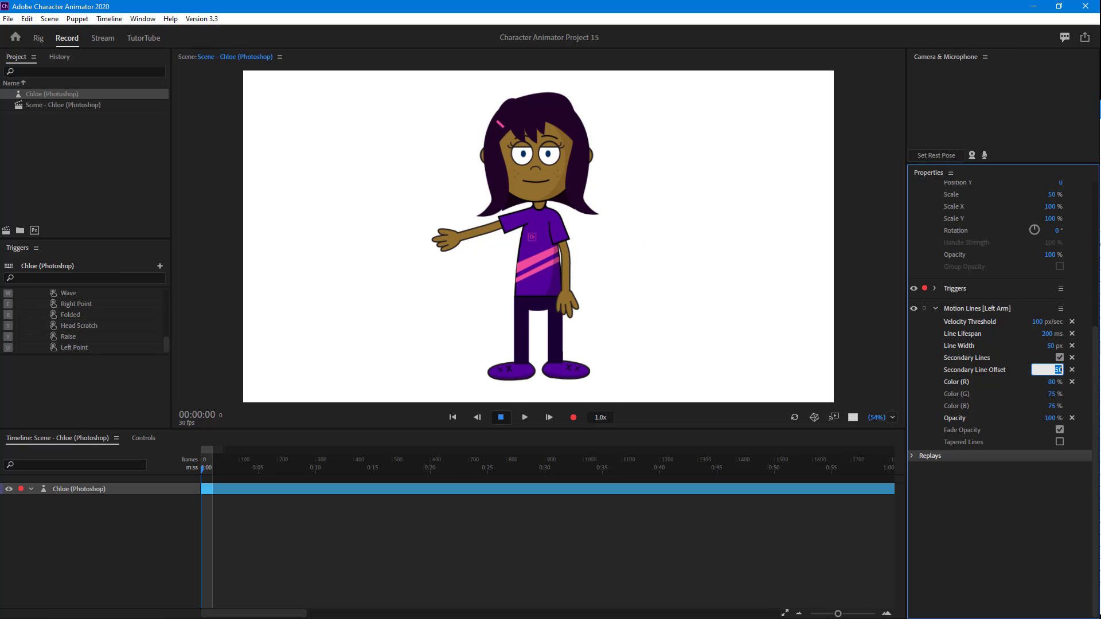
key(Return)
drag(575, 293, 666, 280)
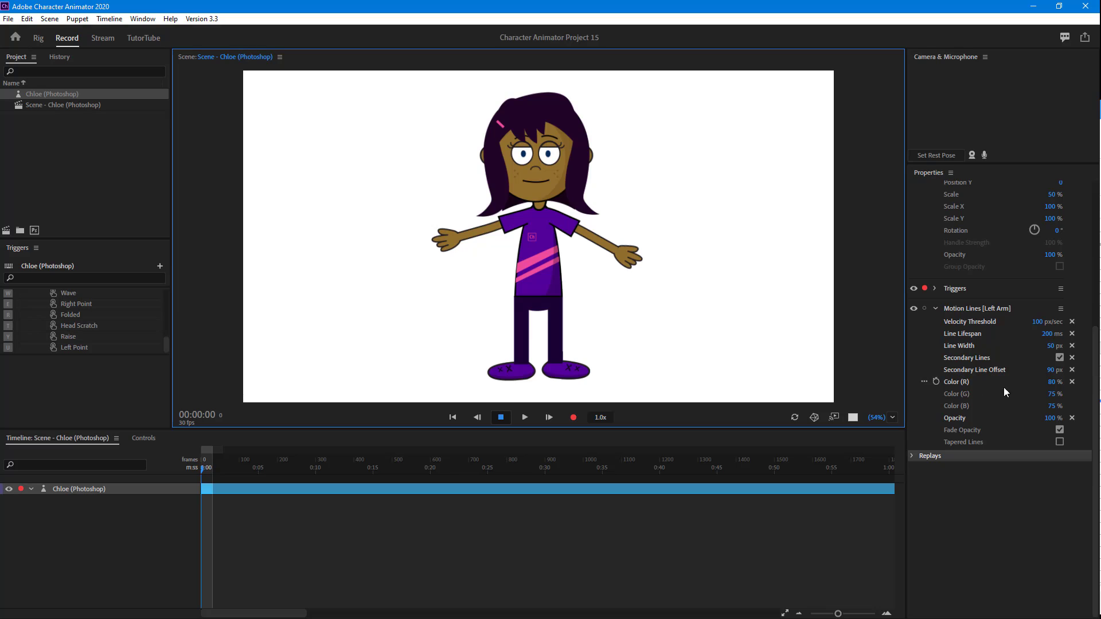
- Set the motion lines' red color value to 90% and the secondary line offset to 50 px
click(1053, 382)
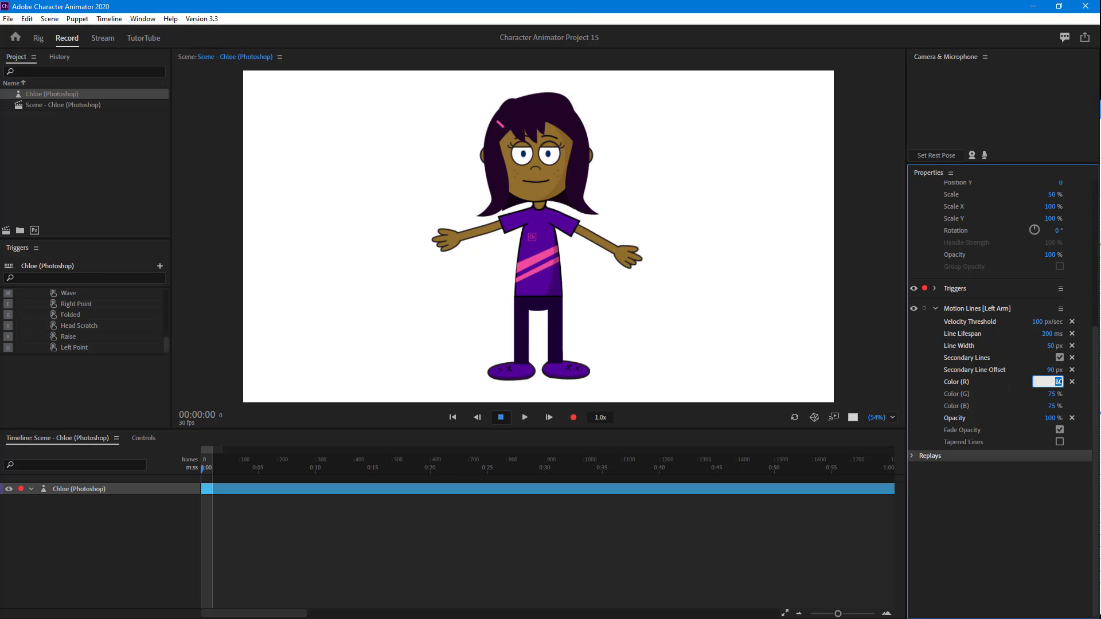
text(90)
key(shift+Tab)
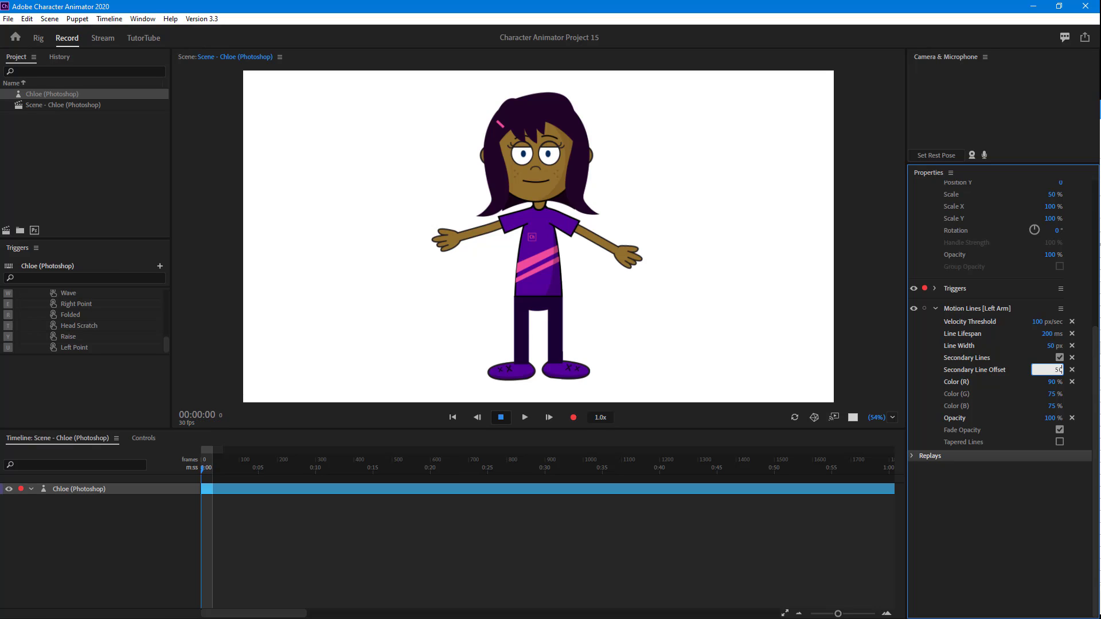
text(50)
key(Return)
- Try green and blue color values of 70% for the motion lines and swing the left arm
click(1054, 394)
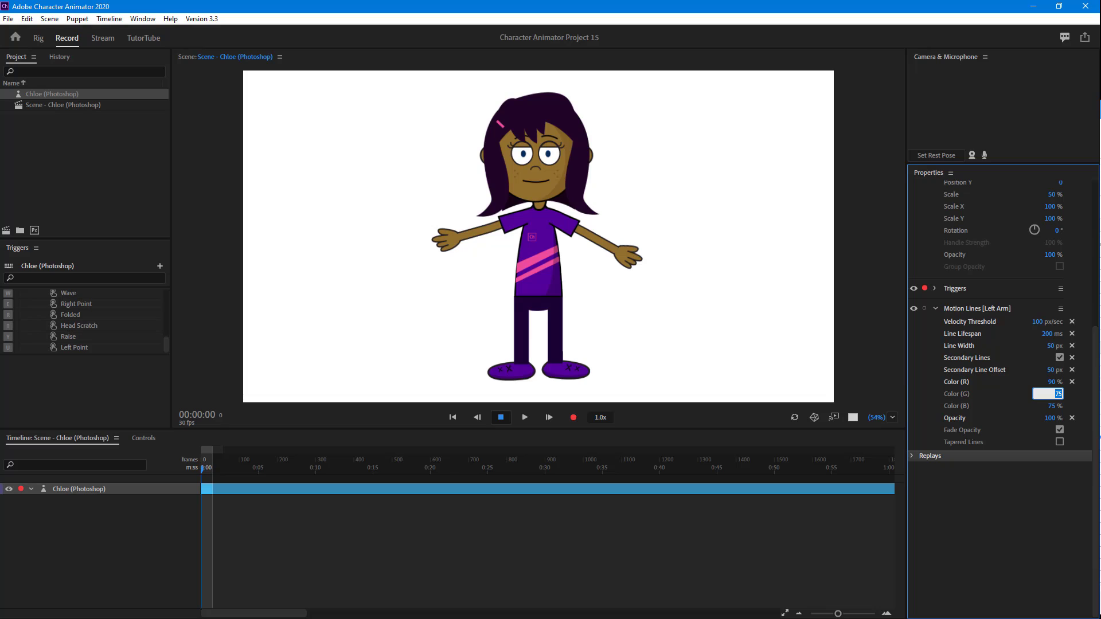
key(Return)
click(1058, 406)
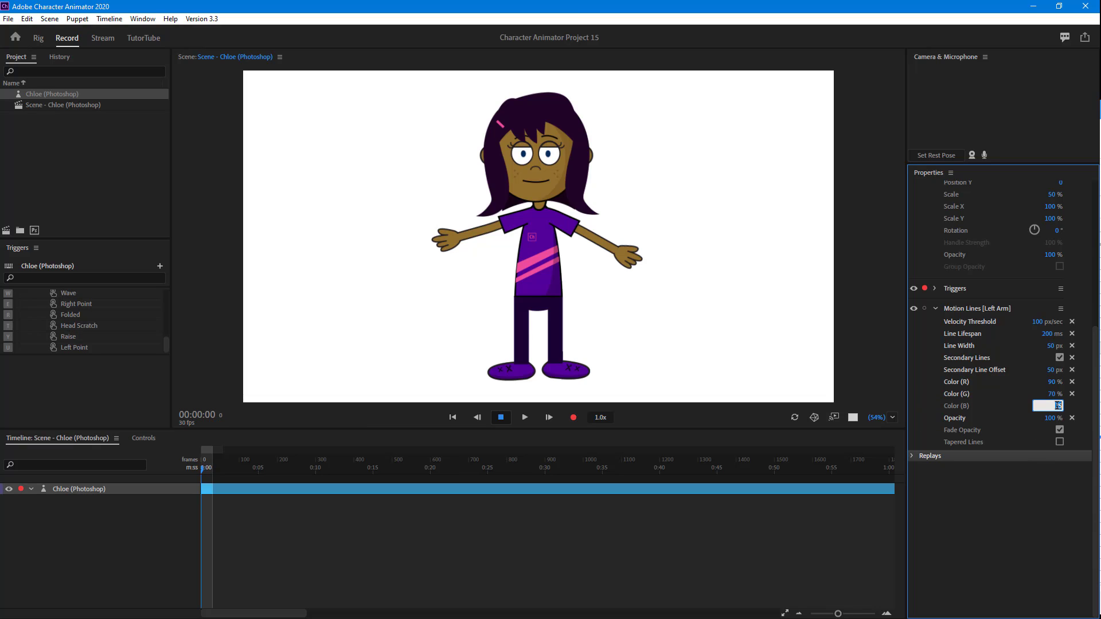
key(Return)
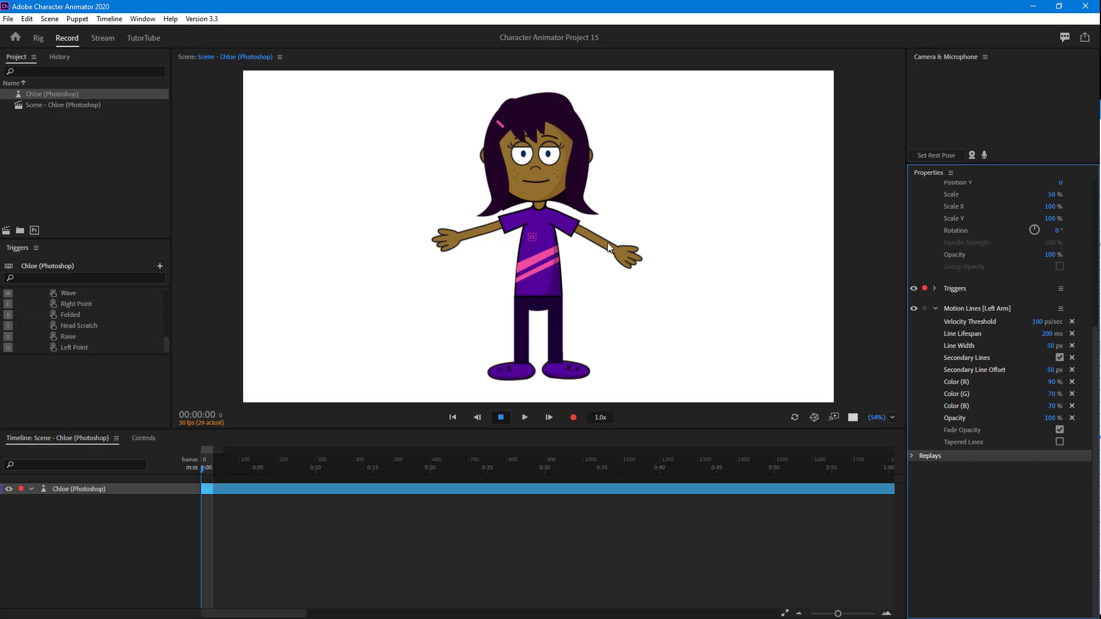
drag(623, 252, 638, 318)
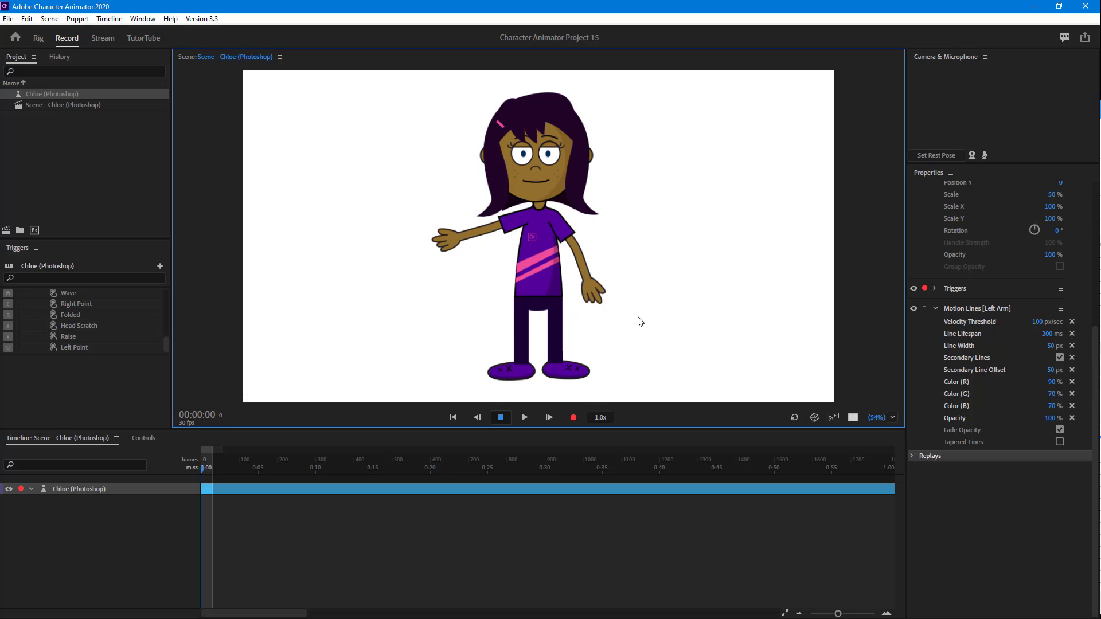
- Try the motion lines without fade opacity during a left arm swing, and turn fading back on
click(1060, 431)
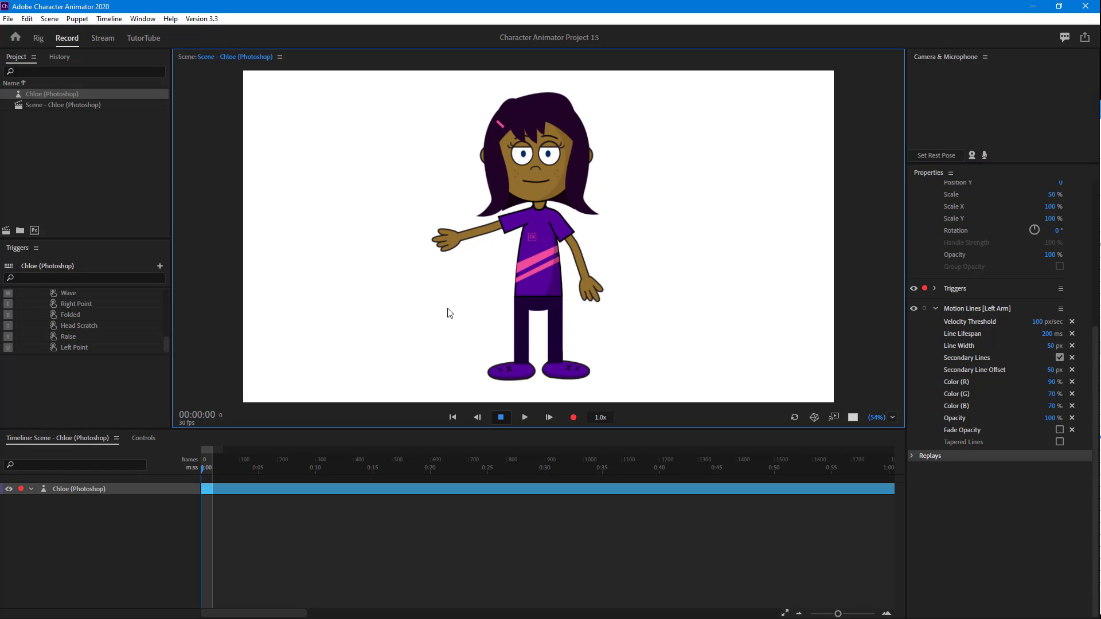
drag(710, 311, 424, 355)
click(1061, 431)
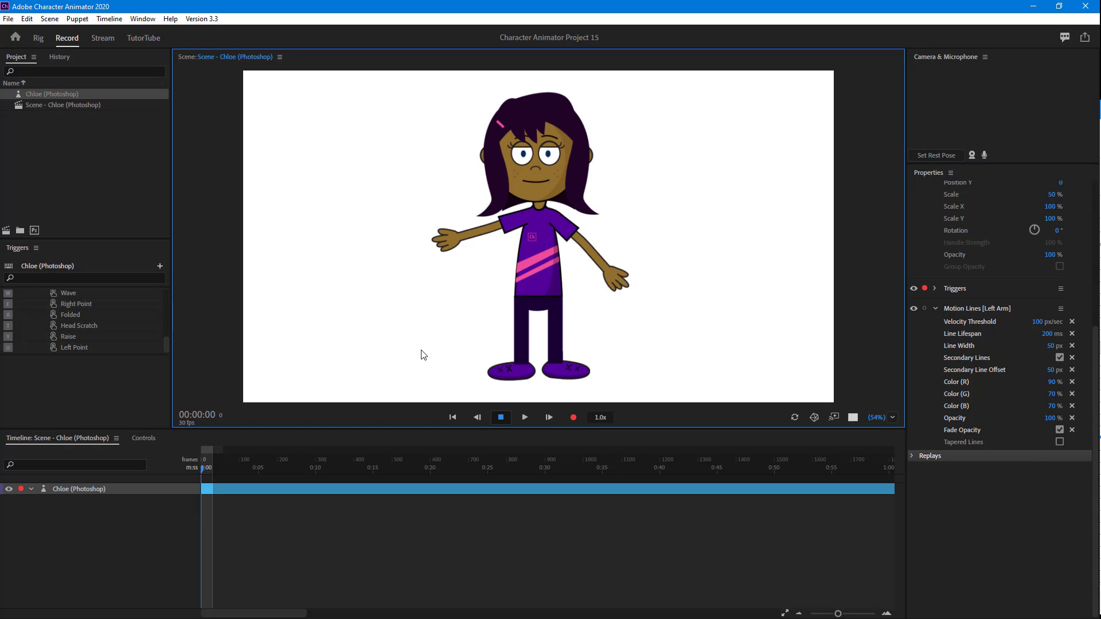
- Try tapered lines with left arm swings, and turn tapering off again for comparison swings
click(1060, 442)
click(410, 296)
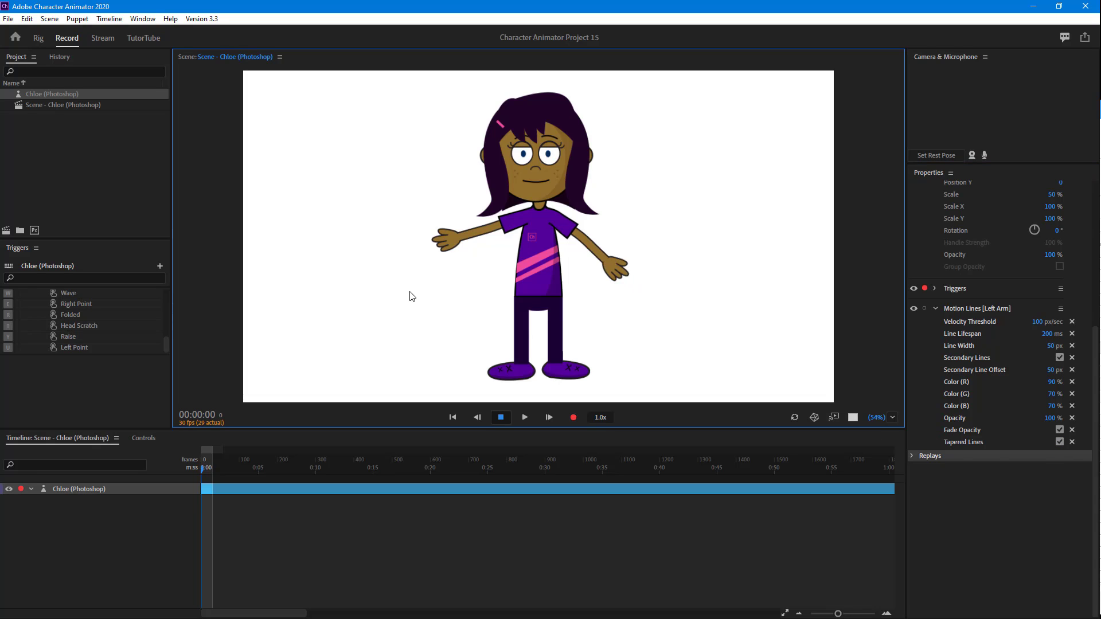
drag(411, 296, 661, 290)
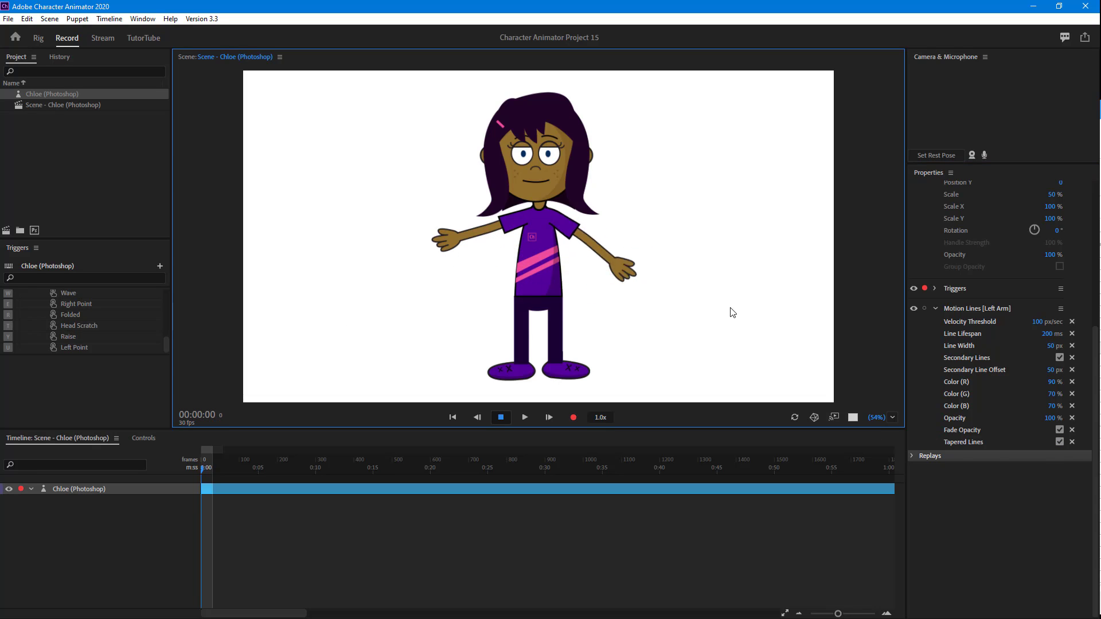
drag(733, 313, 635, 359)
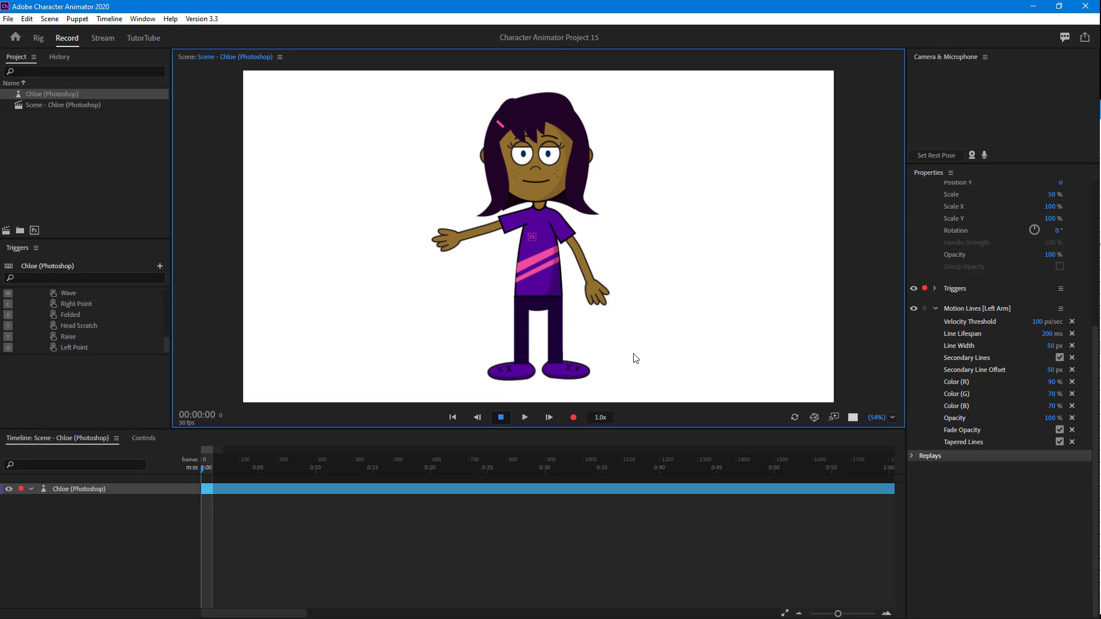
click(1060, 442)
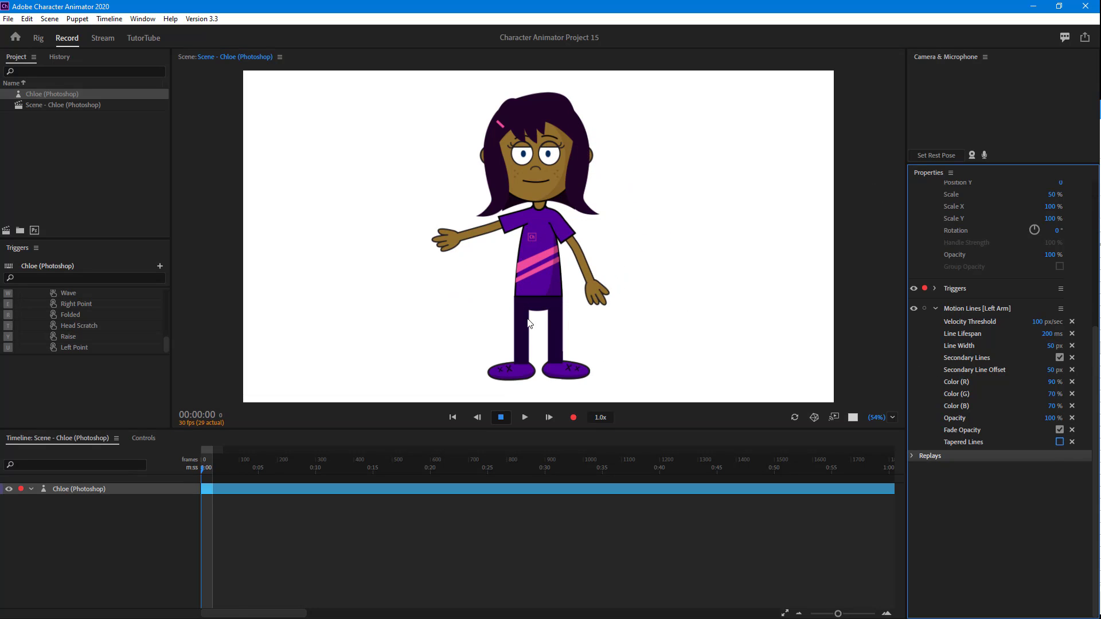
drag(528, 323, 559, 348)
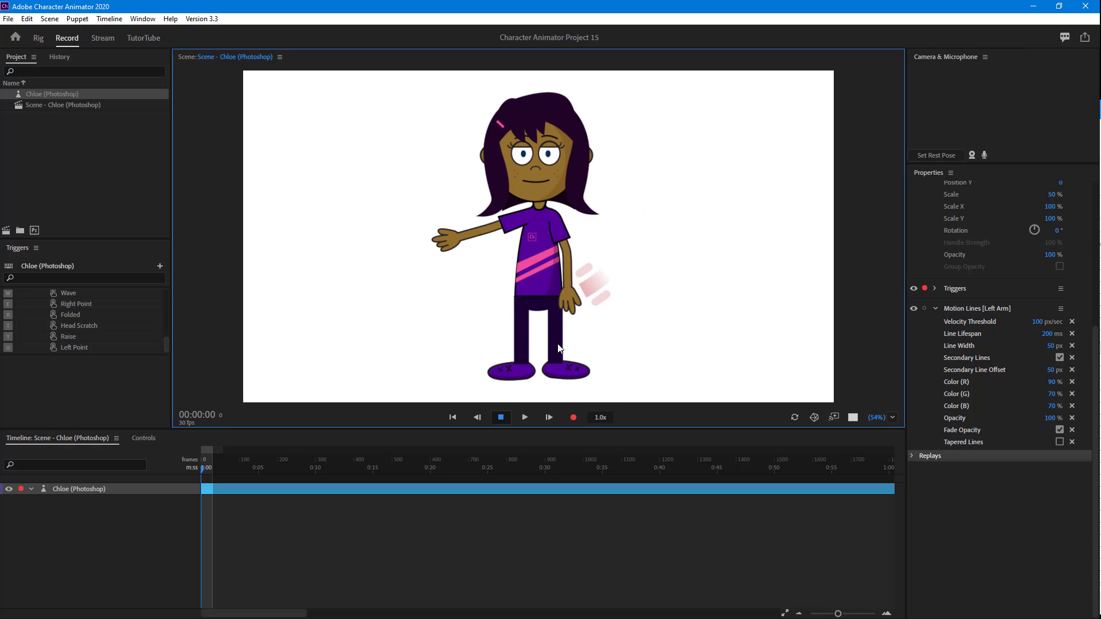
drag(708, 246, 703, 307)
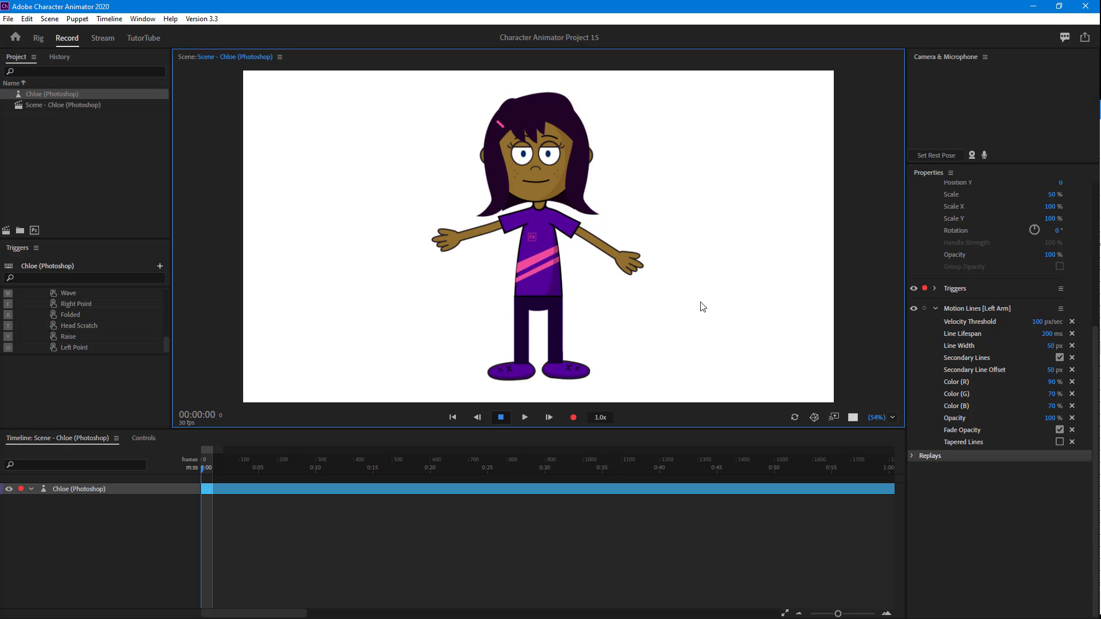
- Set the motion lines' green and blue color values to 75% and swing the left arm to check the color
click(1053, 394)
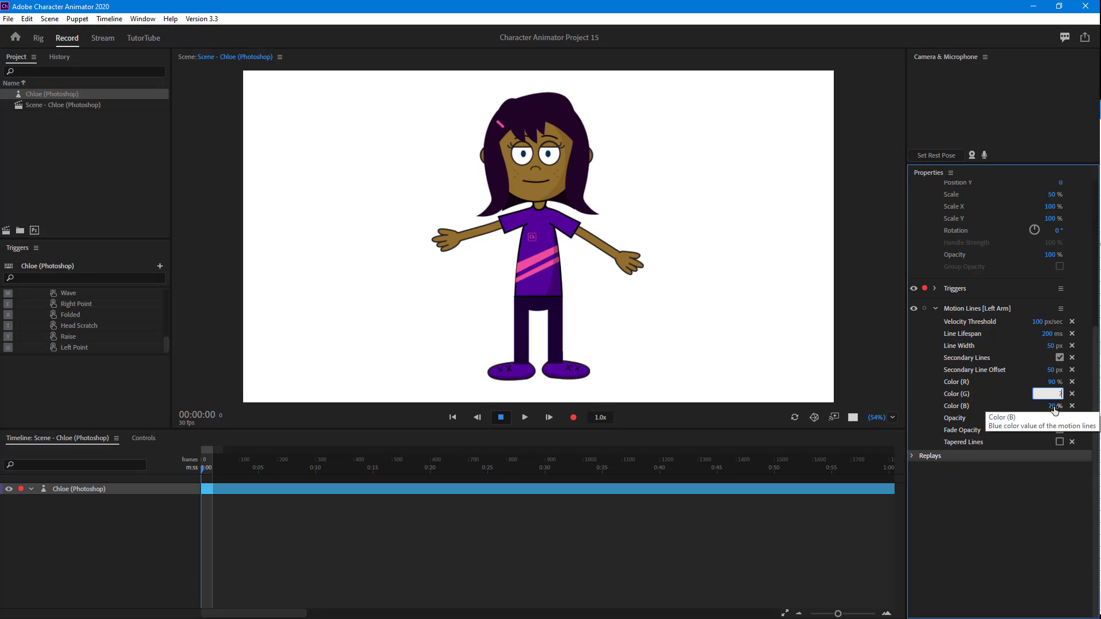
text(75)
key(Tab)
text(75)
key(Return)
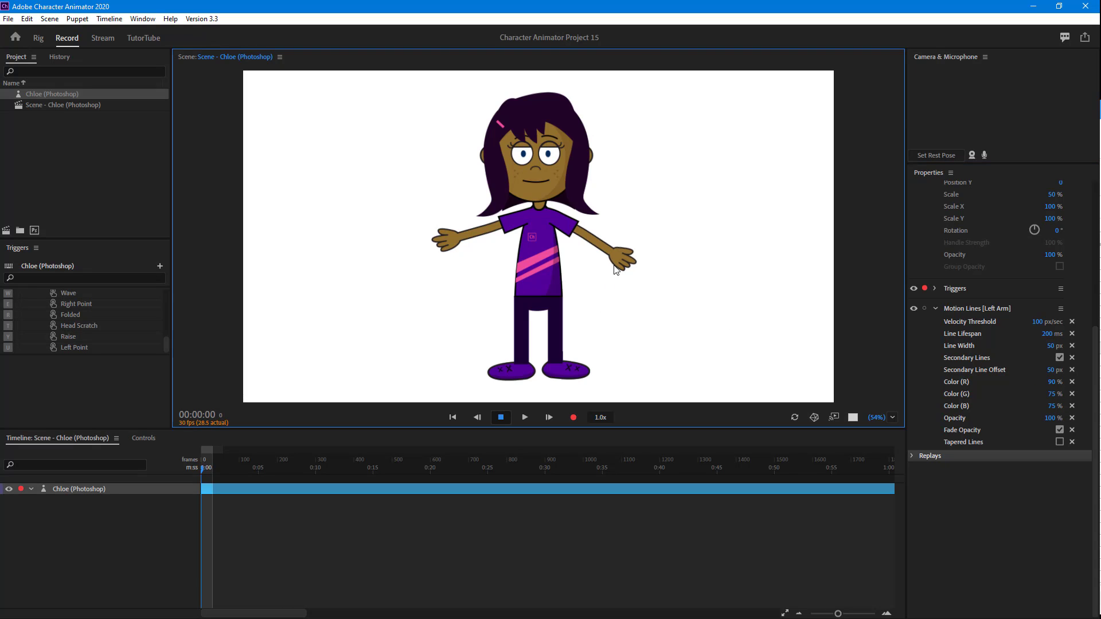
drag(614, 266, 631, 331)
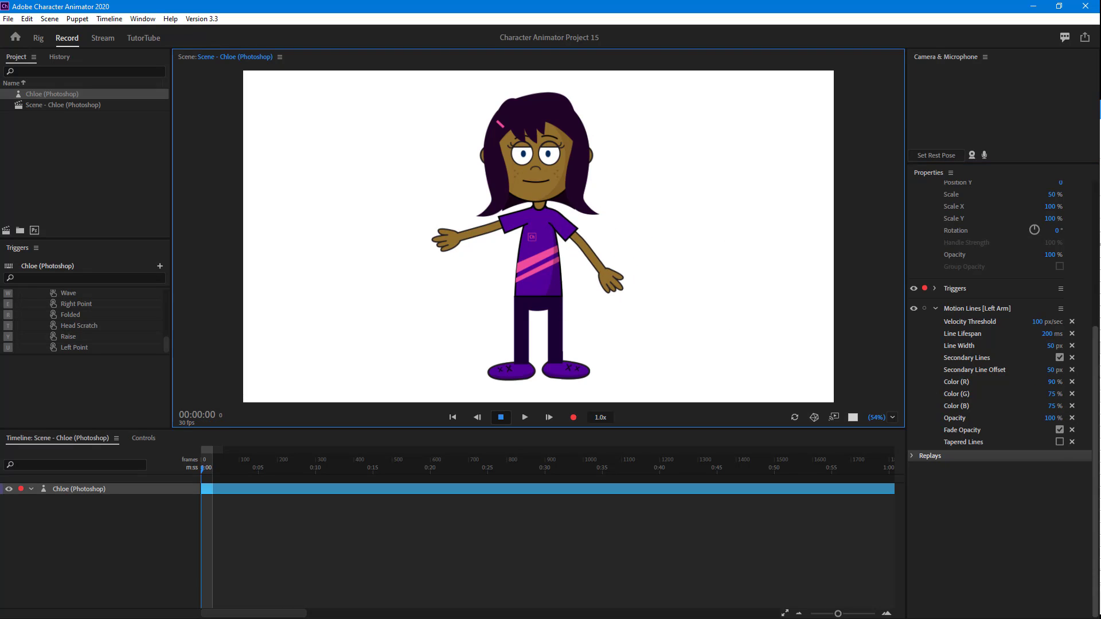
- Set the motion lines' opacity to 90%, swing the left arm to check it, and lower the right arm
click(1055, 418)
text(90)
key(Return)
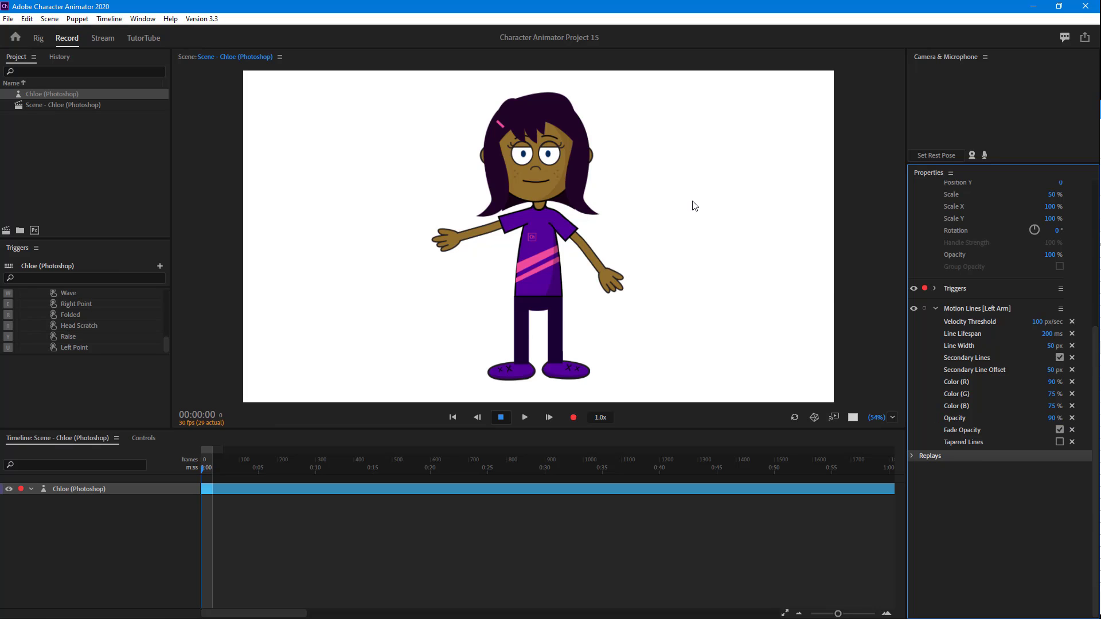
drag(603, 278, 660, 327)
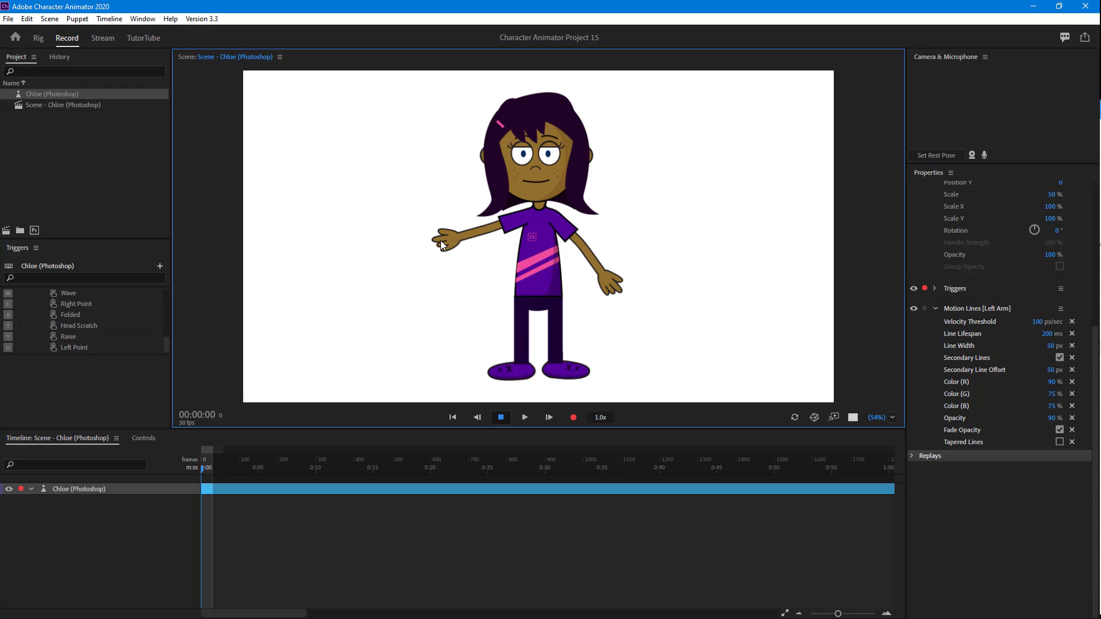
drag(445, 249, 448, 293)
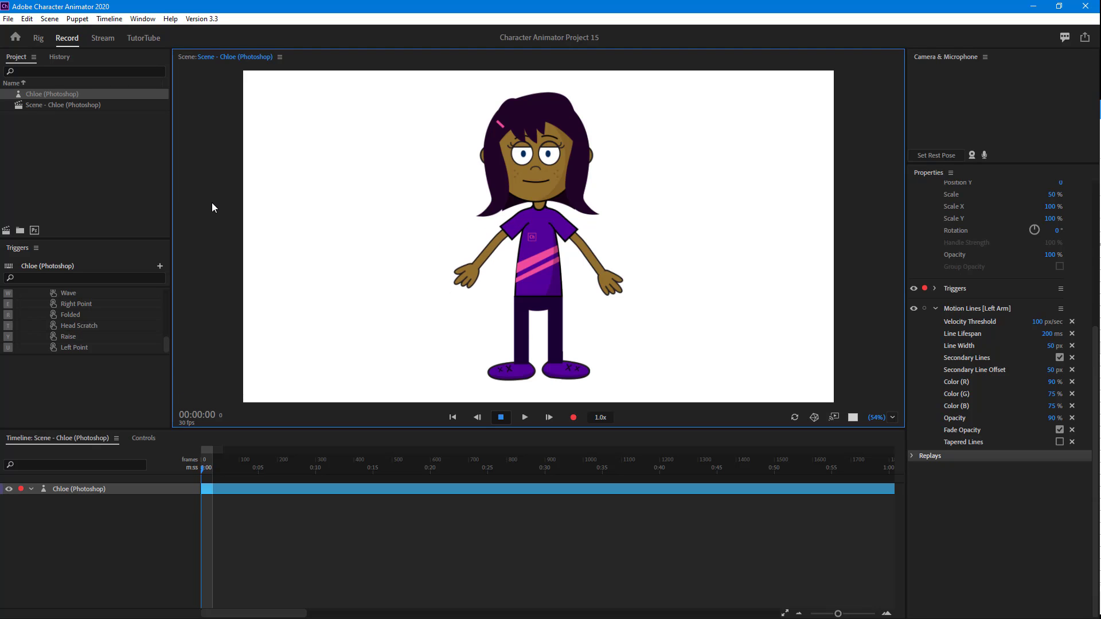
- Open the Chloe puppet for rigging and add the Motion Lines tag to the right arm's hand handle
double_click(43, 95)
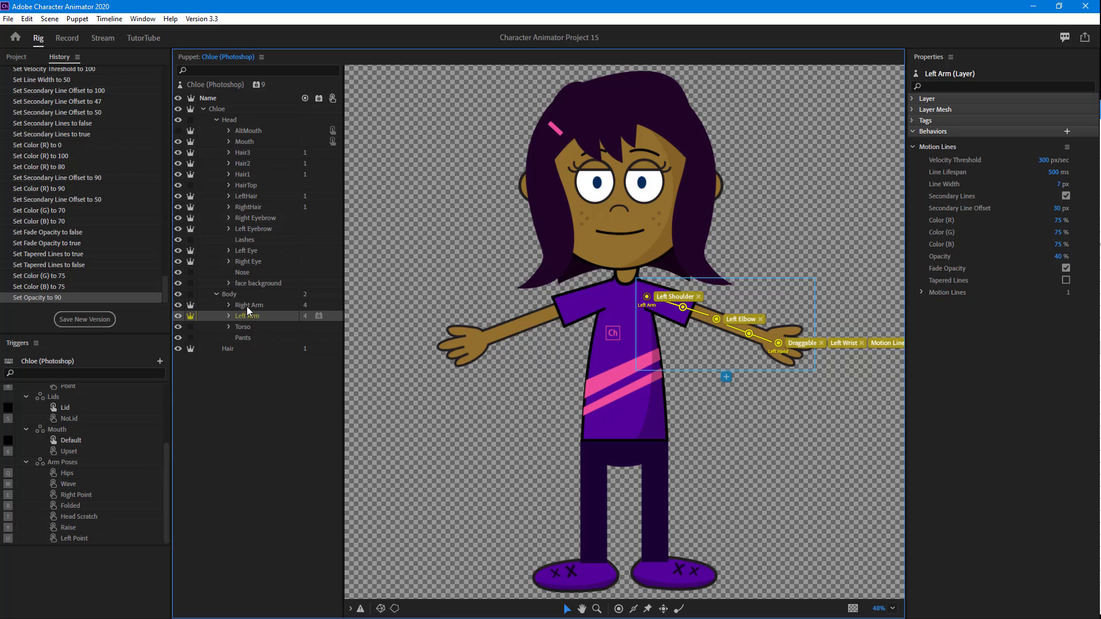
click(249, 306)
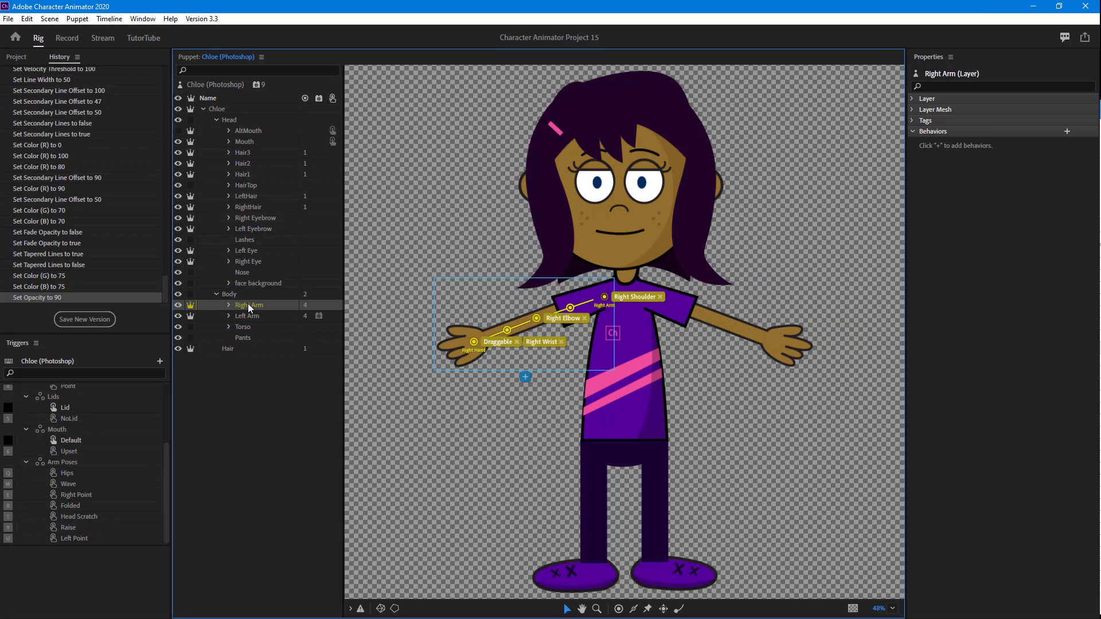
click(474, 341)
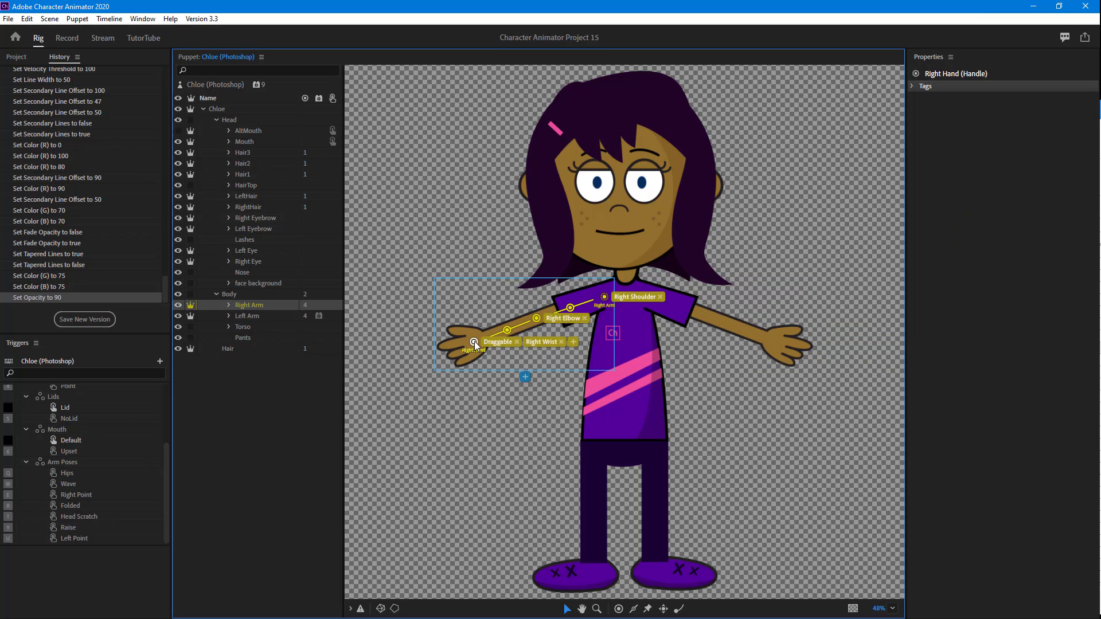
click(910, 85)
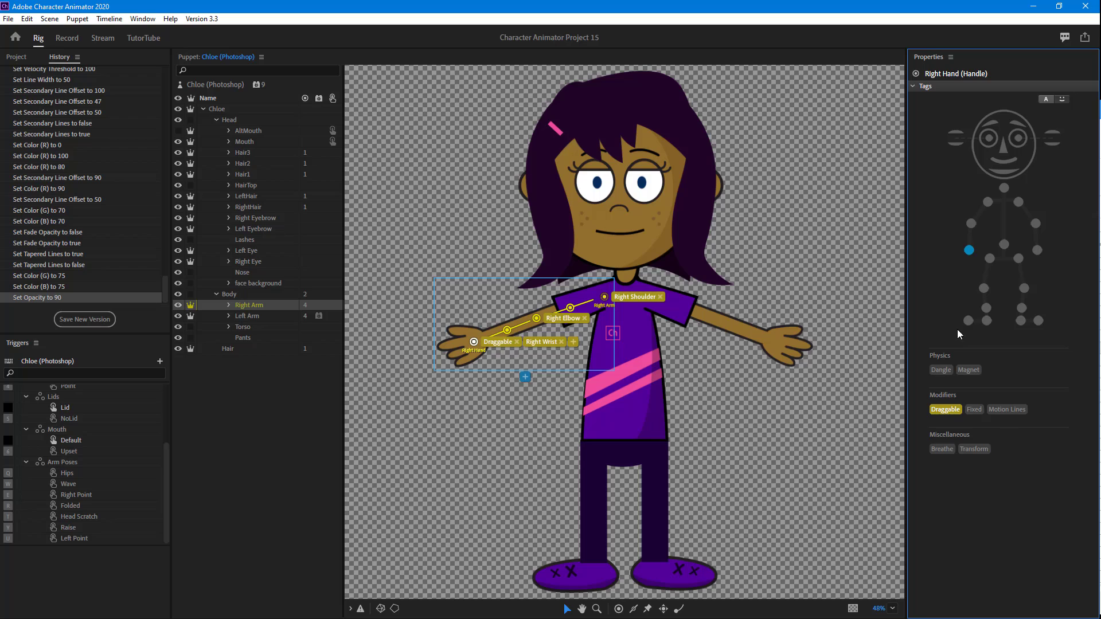
click(1011, 411)
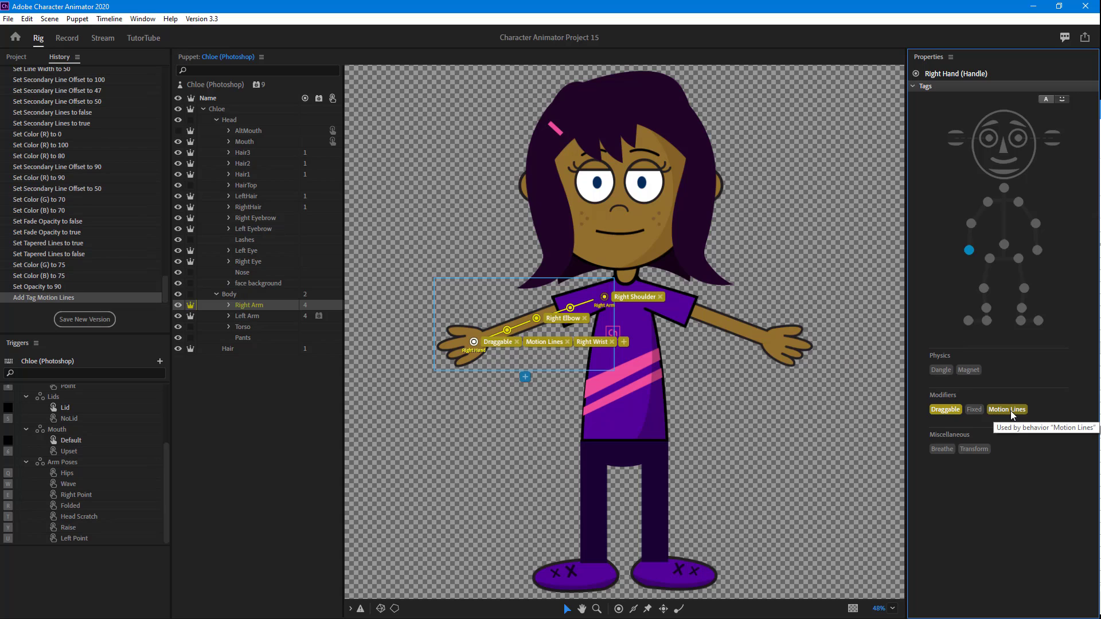
click(912, 87)
- Add the Motion Lines behavior to the Right Arm layer and return to the Record workspace
click(243, 308)
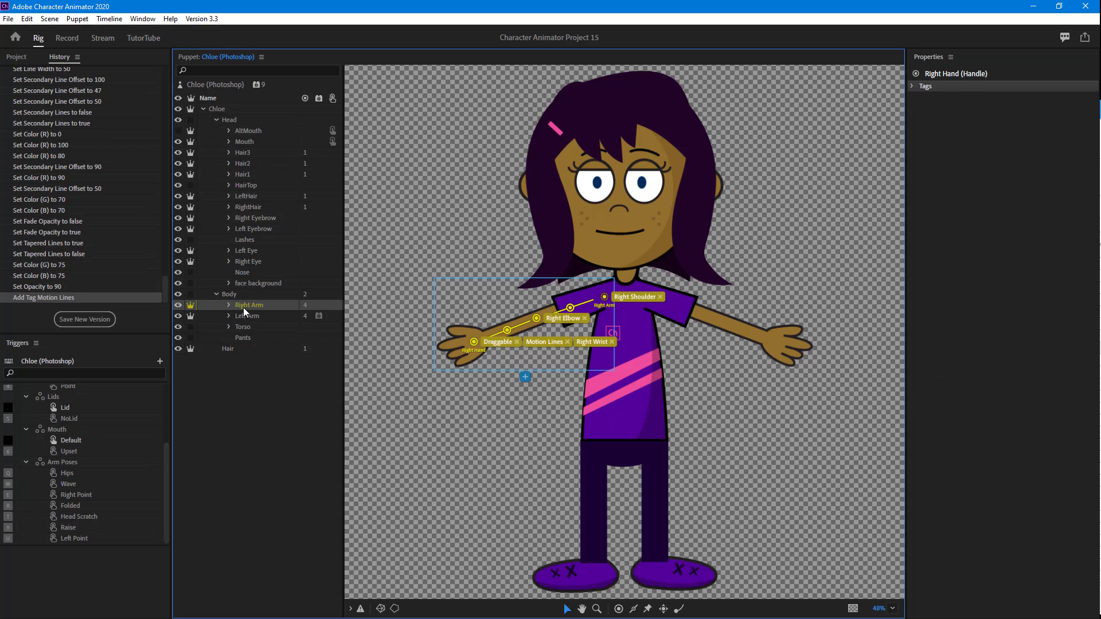
click(1067, 131)
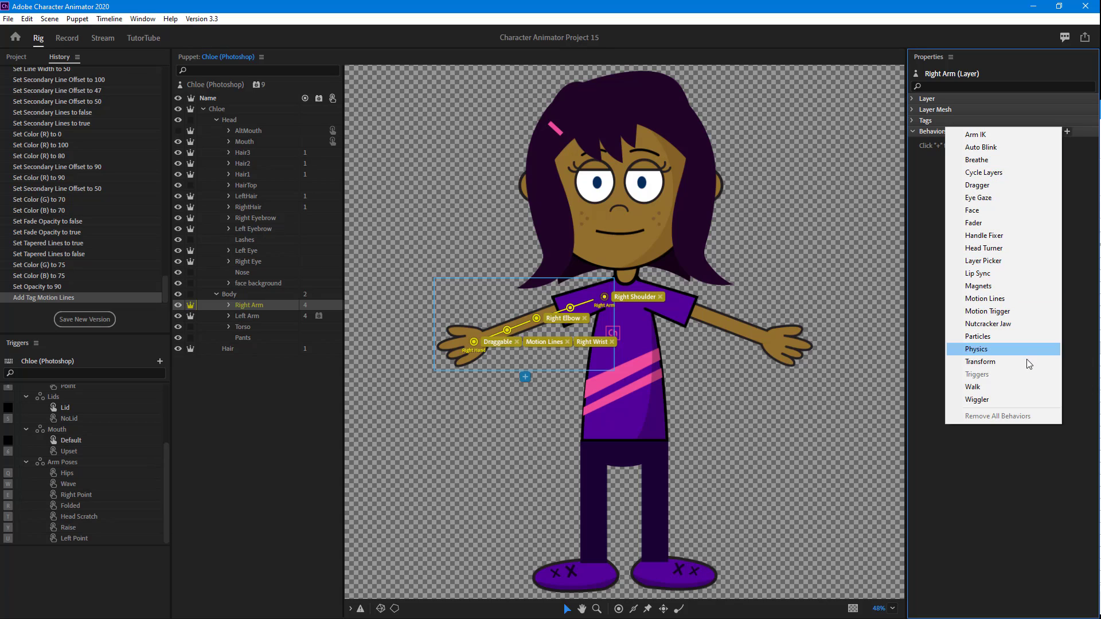
click(1004, 299)
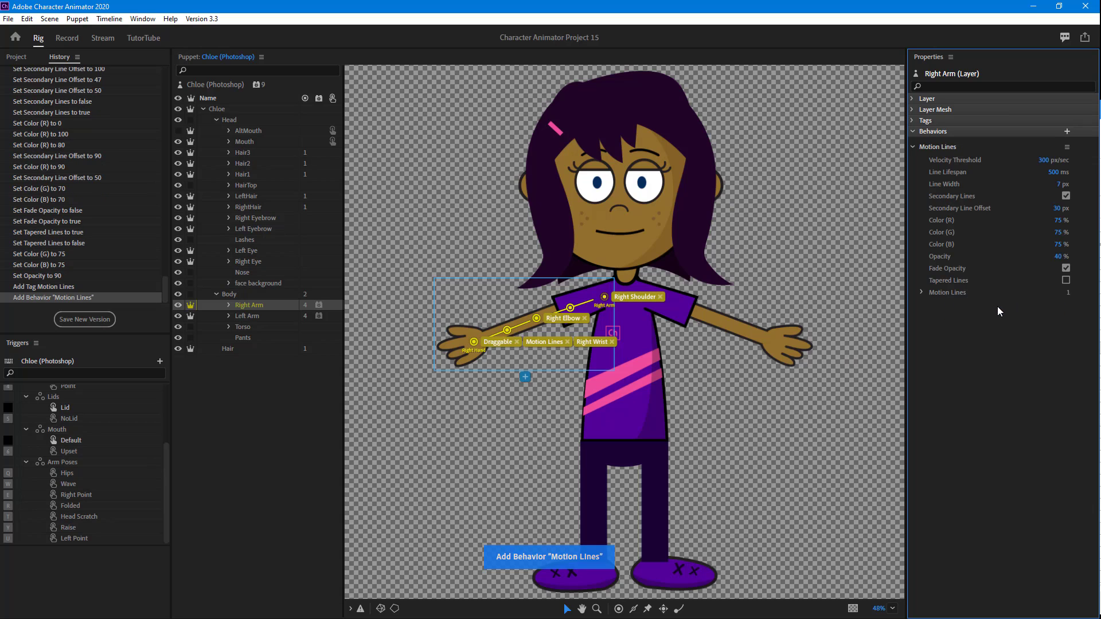
click(76, 40)
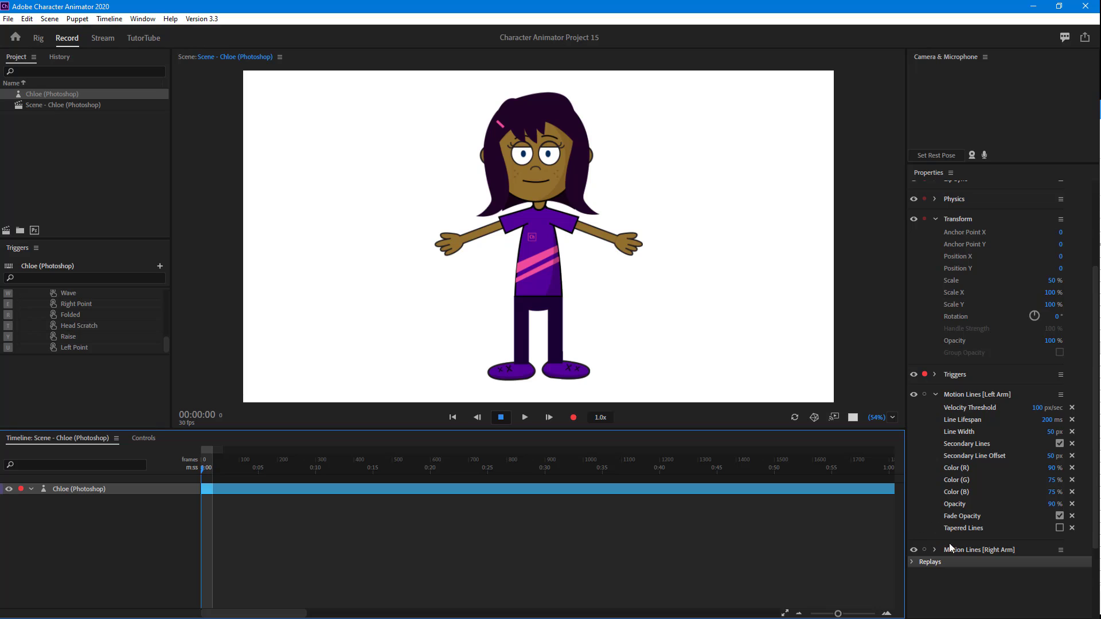
- Set the Right Arm motion lines' velocity threshold to 100 px/sec and line lifespan to 200 ms
click(935, 550)
scroll(973, 532, down, 2)
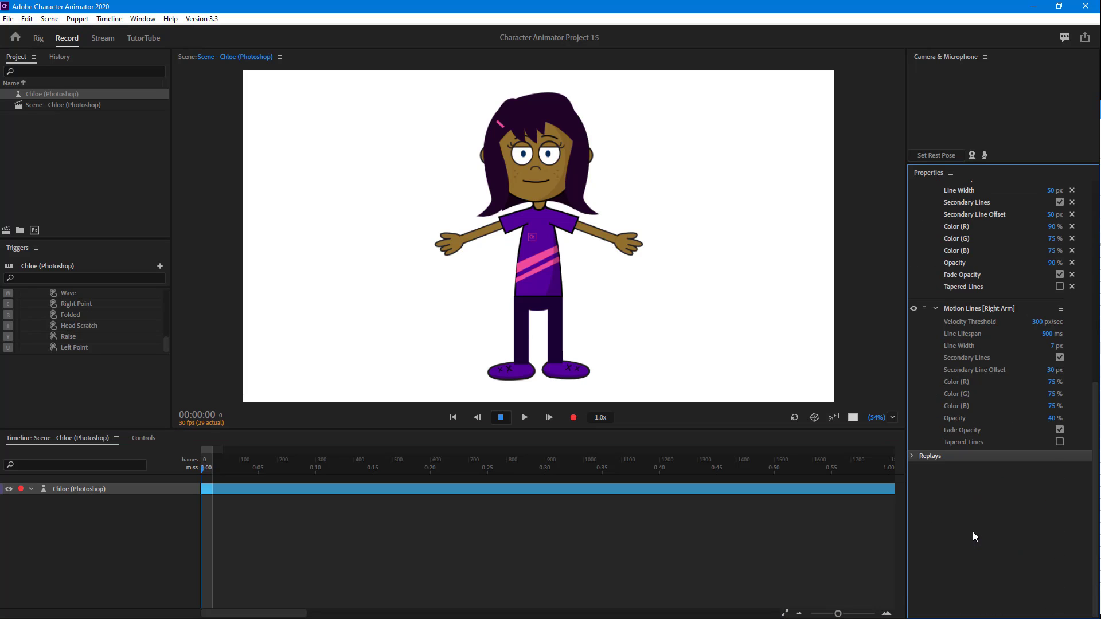
click(1039, 455)
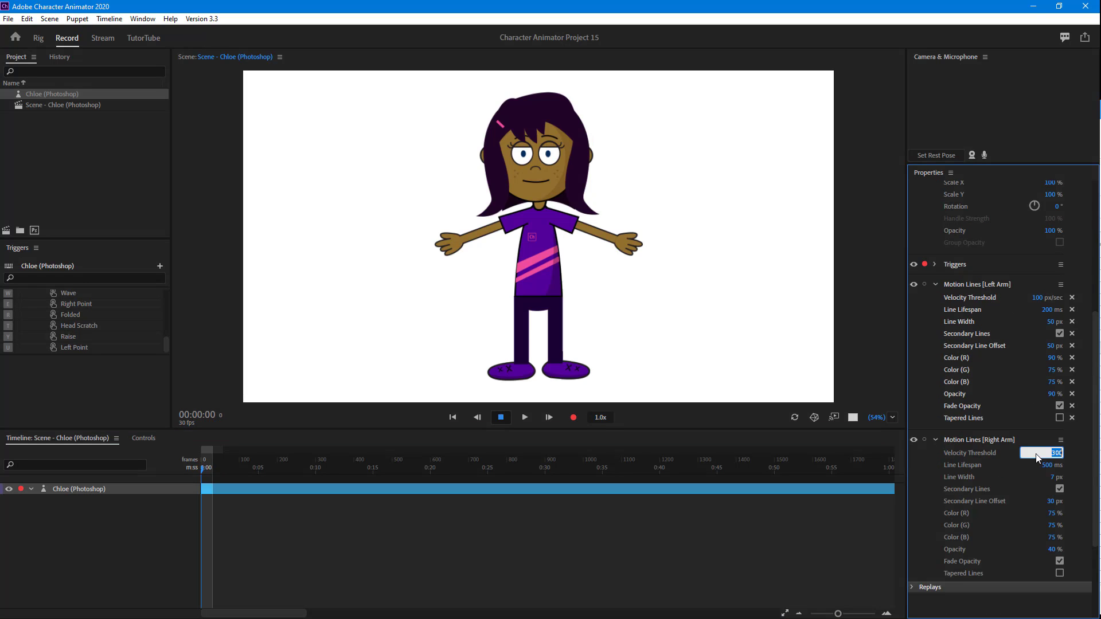
text(10)
key(Return)
click(1051, 465)
text(200)
key(Return)
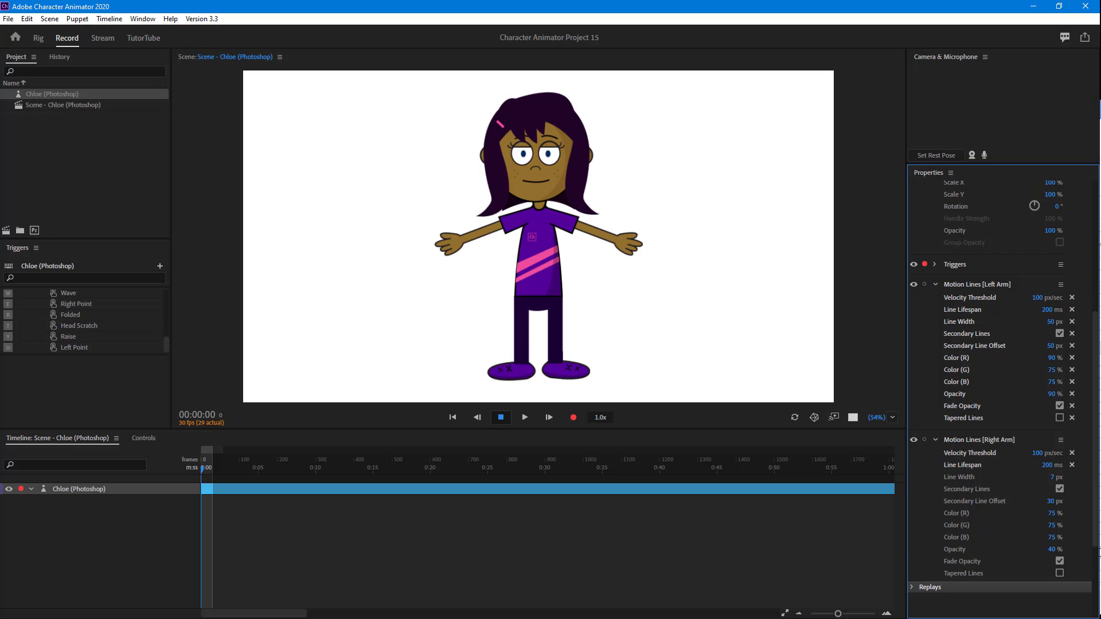
- Set the Right Arm motion lines' line width and secondary line offset to 50 px each
click(1061, 478)
text(50)
key(Return)
click(1051, 503)
text(50)
key(Return)
- Set the Right Arm motion lines' red color value to 90% and opacity to 90%
click(1054, 513)
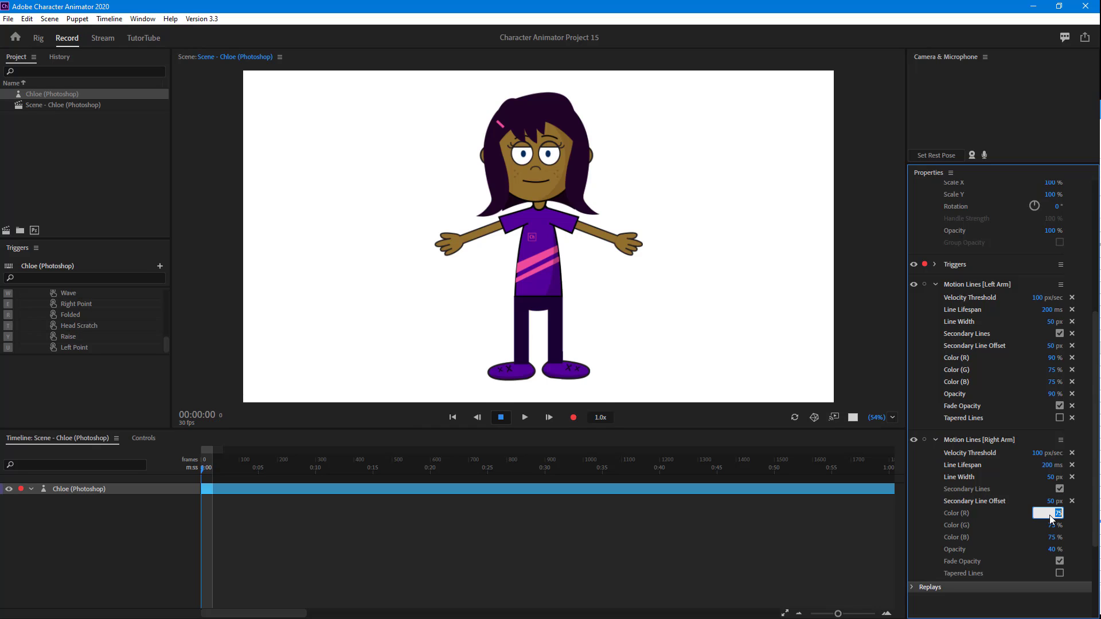
key(Return)
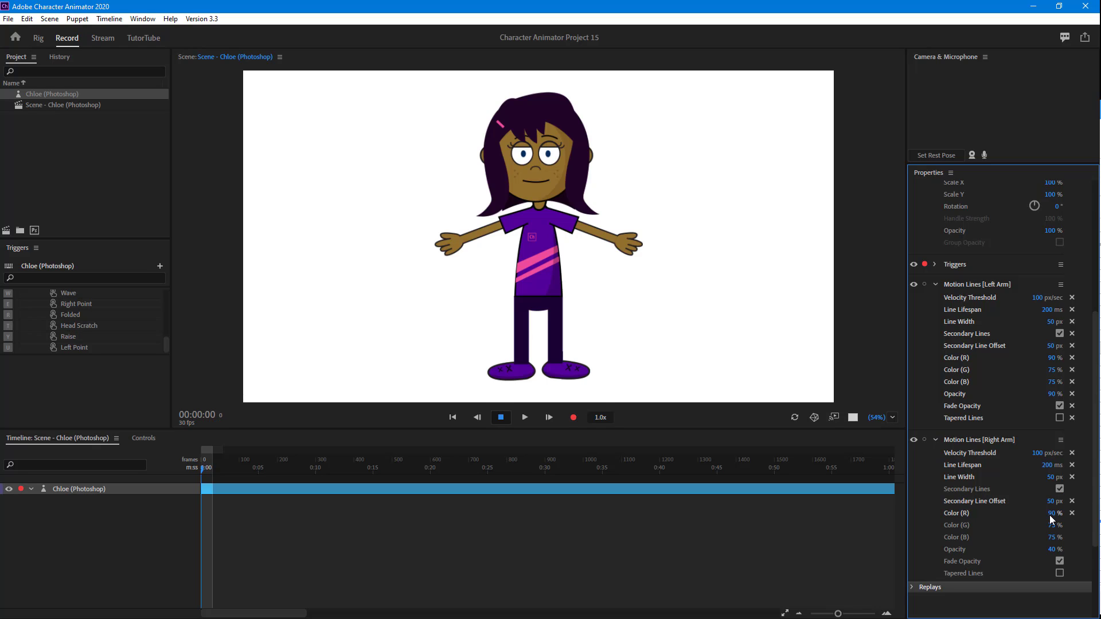
click(1053, 550)
text(90)
key(Return)
- Swing both of Chloe's arms up and down in the scene to check the motion lines on each hand
click(465, 295)
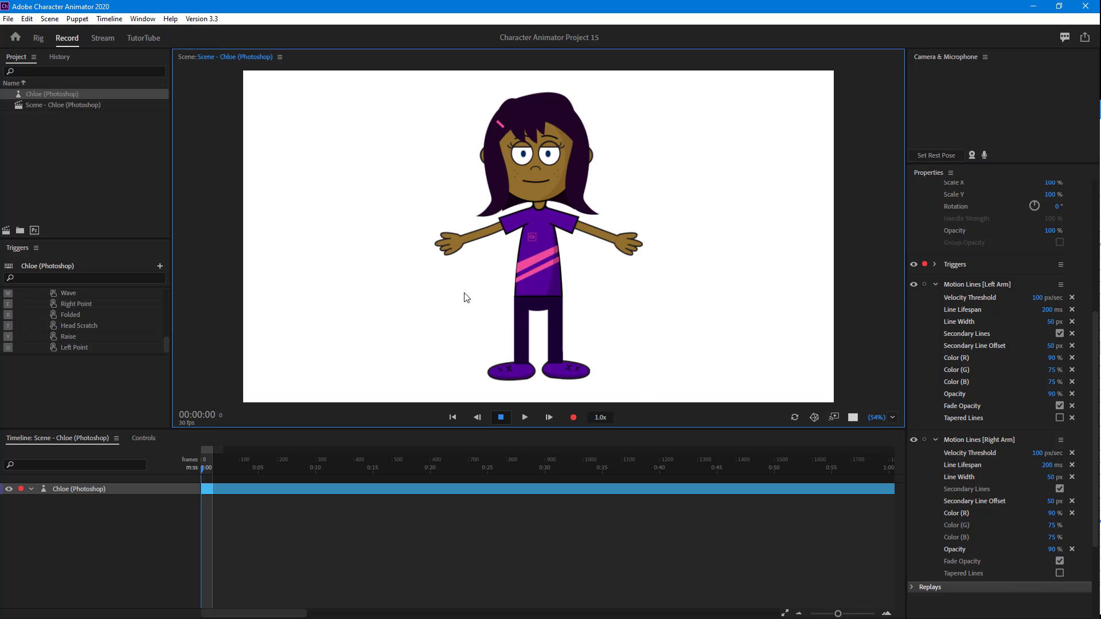
drag(465, 295, 428, 300)
drag(634, 256, 575, 308)
drag(430, 221, 477, 123)
drag(374, 307, 458, 152)
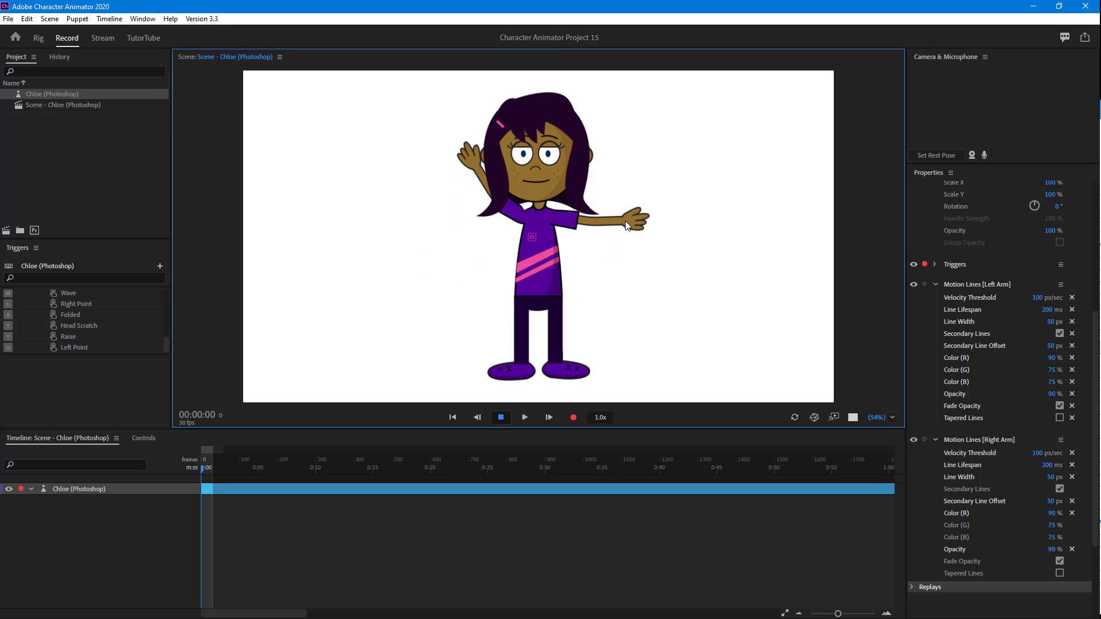
drag(625, 222, 591, 301)
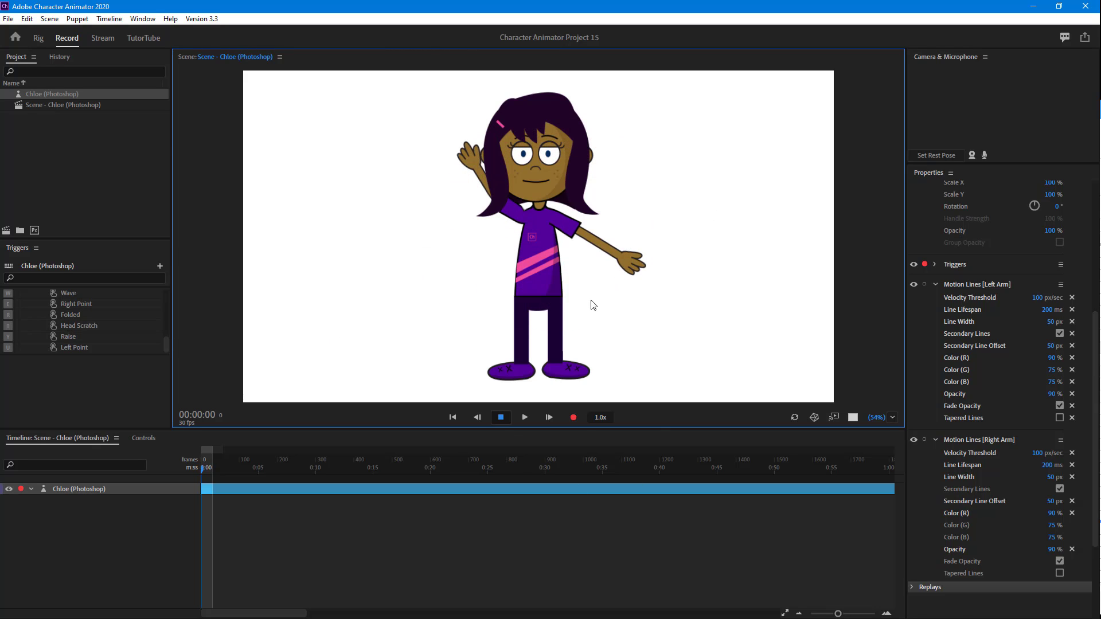
drag(469, 153, 431, 142)
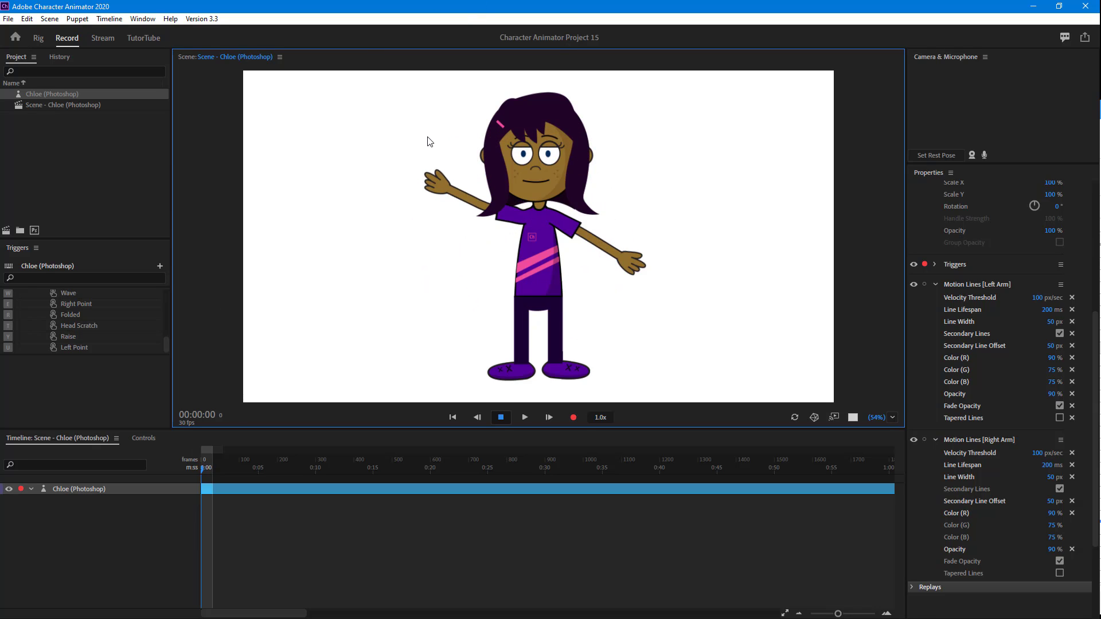